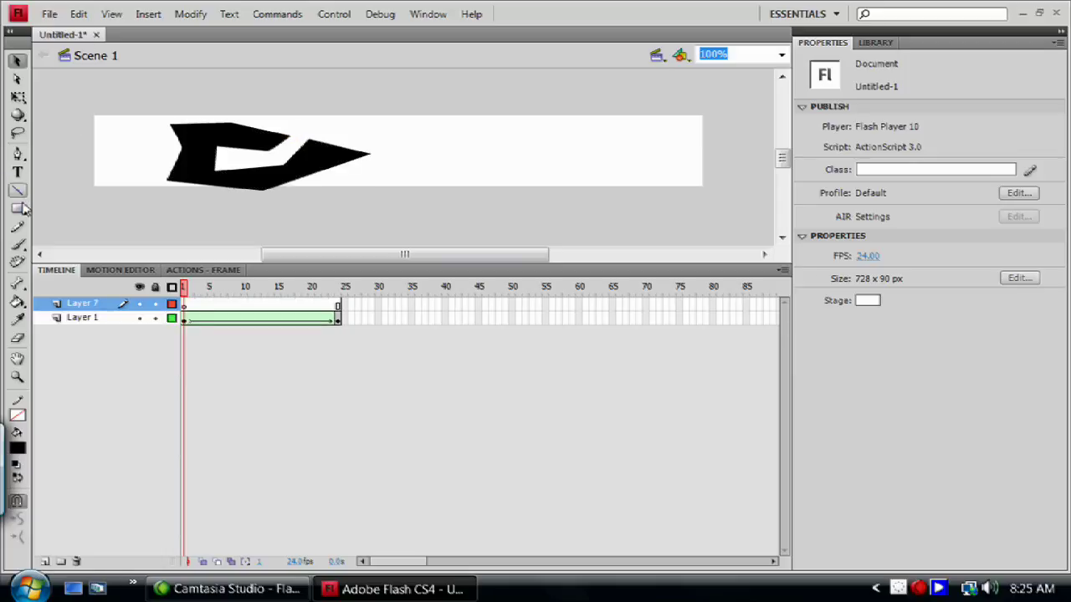
Draw a rectangle about 125 px wide on the stage's right half in Layer 7 and fill it dark red
{"action": "left_click", "coordinate": [17, 209]}
{"action": "left_click_drag", "start_coordinate": [454, 122], "coordinate": [560, 176]}
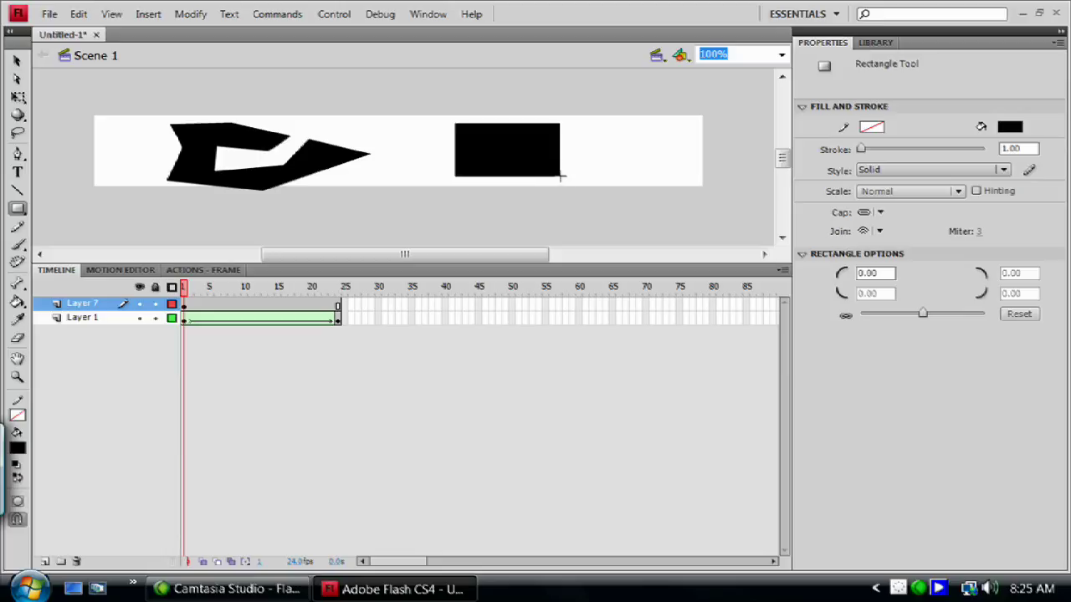
{"action": "left_click", "coordinate": [1012, 126]}
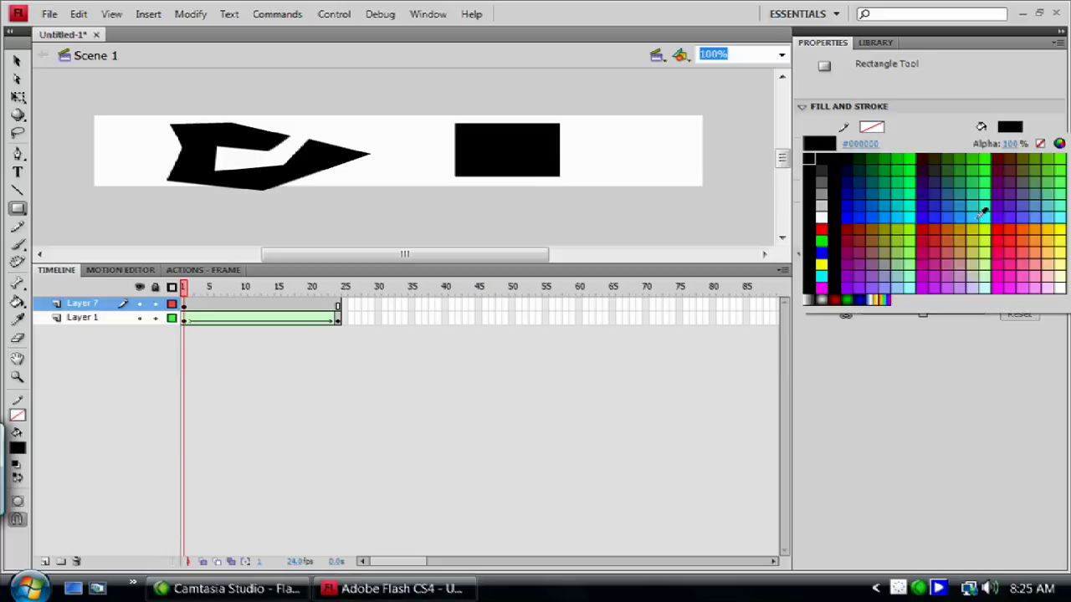
{"action": "left_click", "coordinate": [942, 226]}
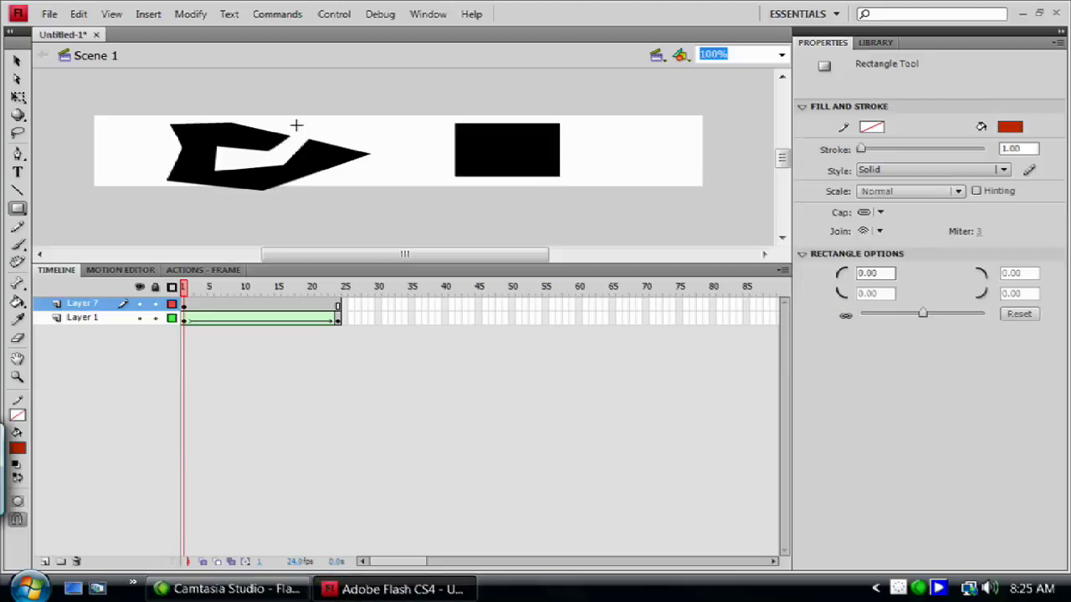
{"action": "left_click", "coordinate": [17, 303]}
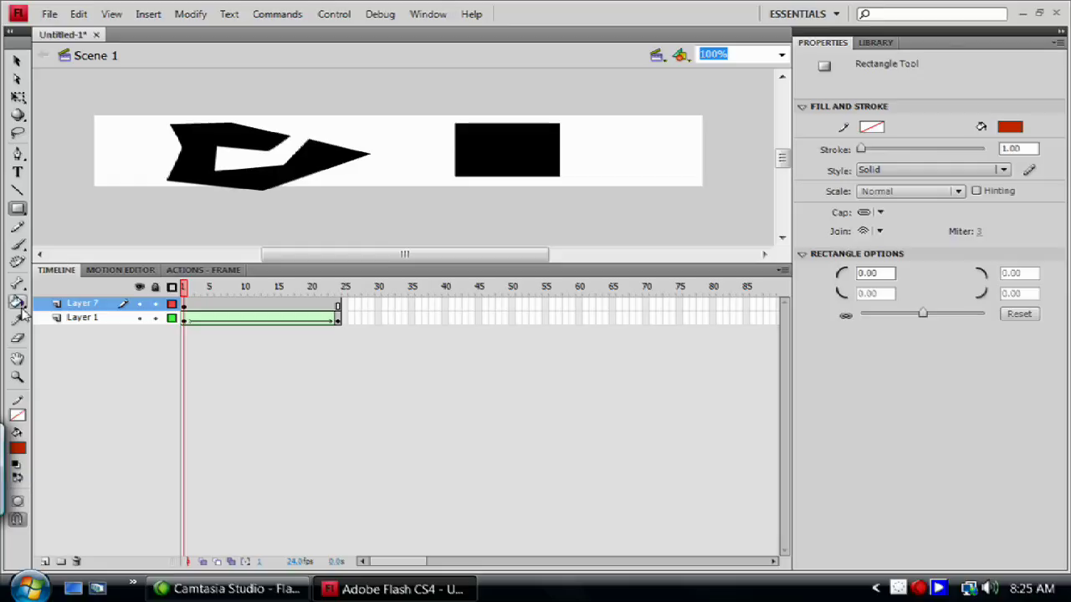
{"action": "left_click", "coordinate": [494, 132]}
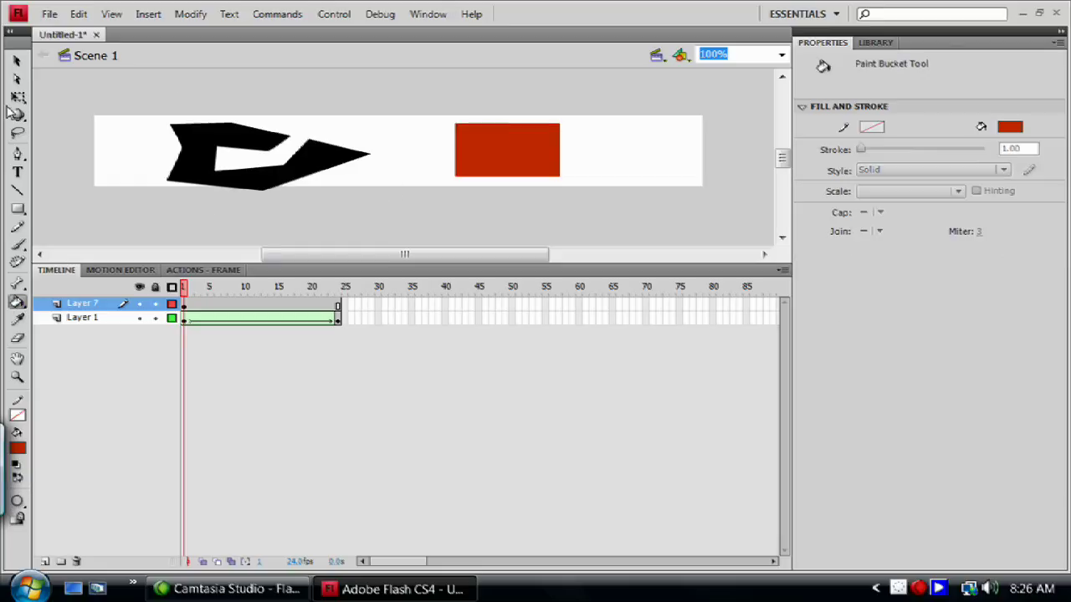
Move Layer 1's black shape to about X 5, Y 0 in frame 1 and X 456, Y -14 in frame 24, and preview it
{"action": "left_click", "coordinate": [17, 61]}
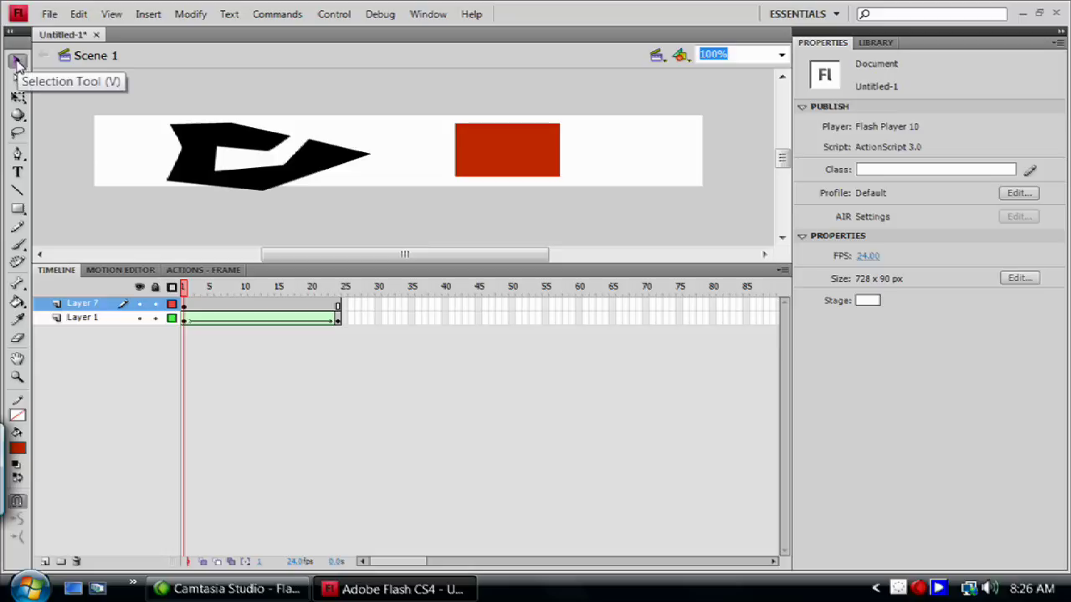
{"action": "left_click", "coordinate": [189, 318]}
{"action": "left_click", "coordinate": [184, 319]}
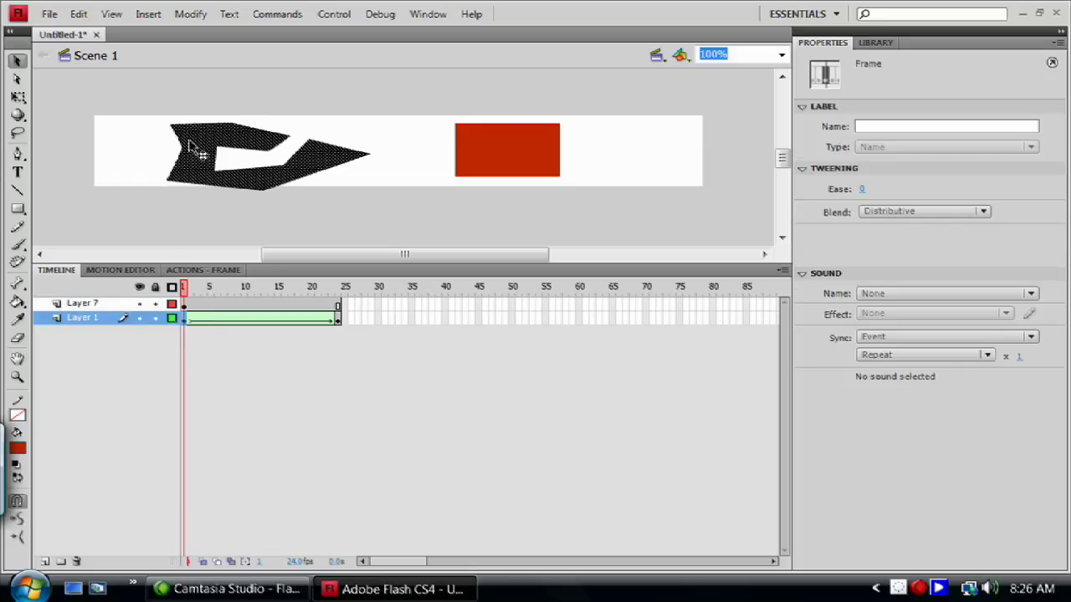
{"action": "left_click_drag", "start_coordinate": [195, 140], "coordinate": [133, 151]}
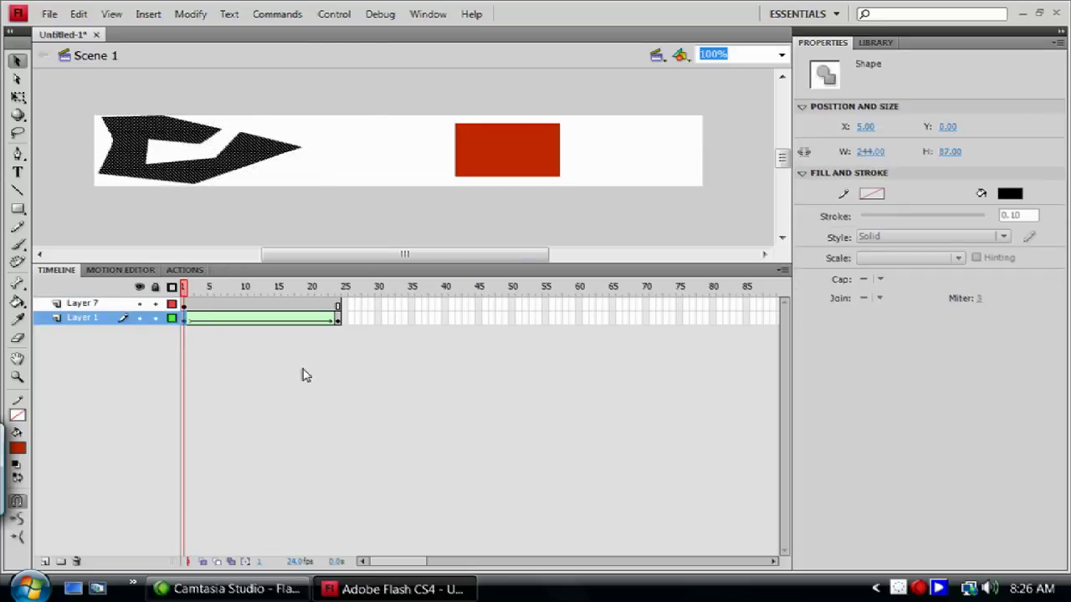
{"action": "left_click", "coordinate": [338, 319]}
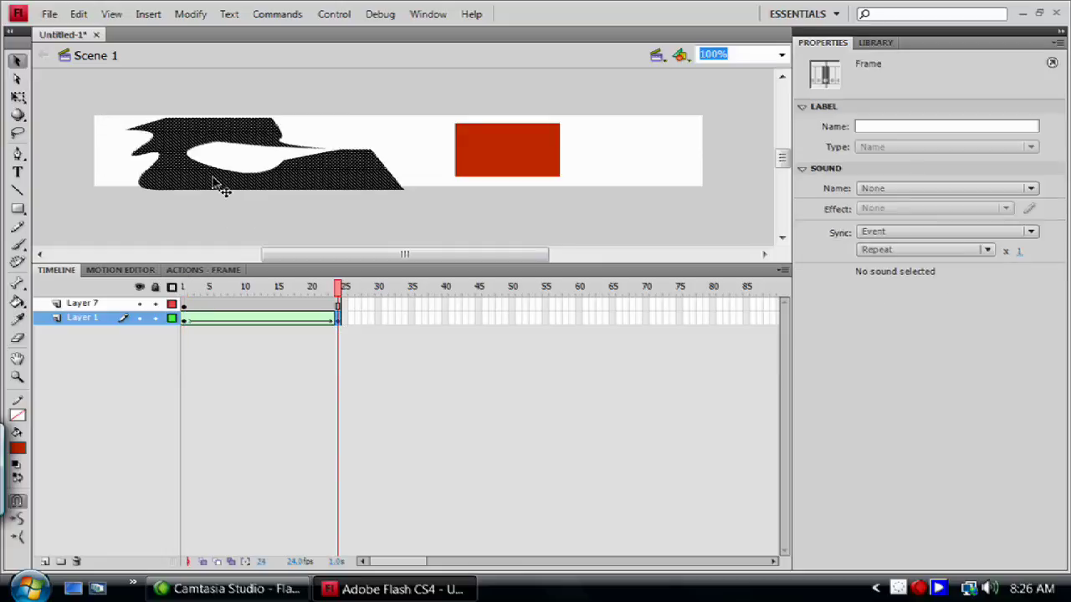
{"action": "left_click_drag", "start_coordinate": [220, 186], "coordinate": [545, 165]}
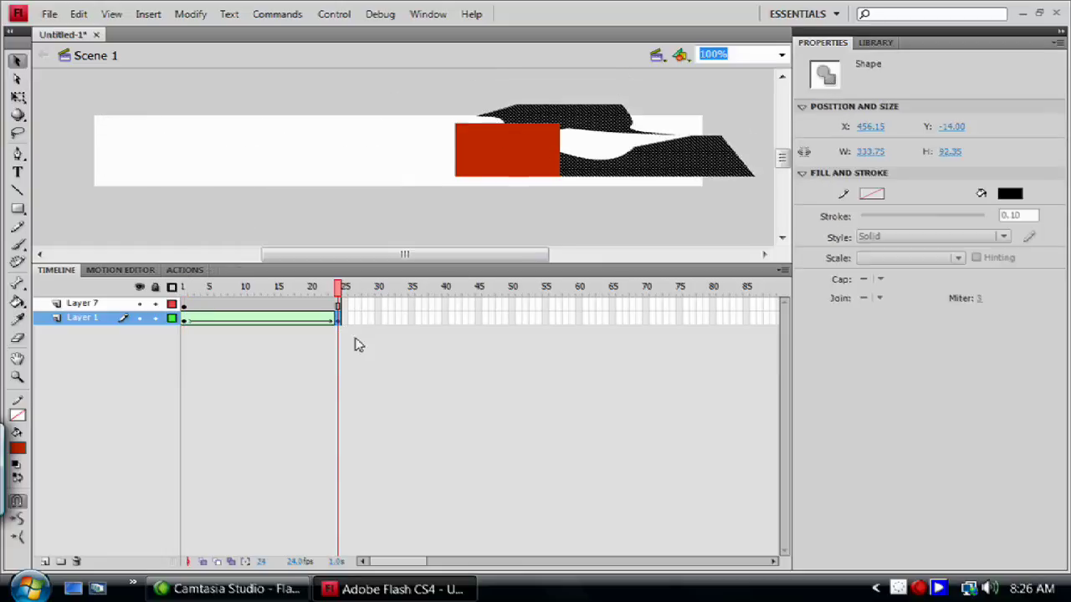
{"action": "mouse_move", "coordinate": [339, 287]}
{"action": "left_mouse_down"}
{"action": "mouse_move", "coordinate": [182, 287]}
{"action": "mouse_move", "coordinate": [338, 287]}
{"action": "left_mouse_up"}
{"action": "key", "text": "Return"}
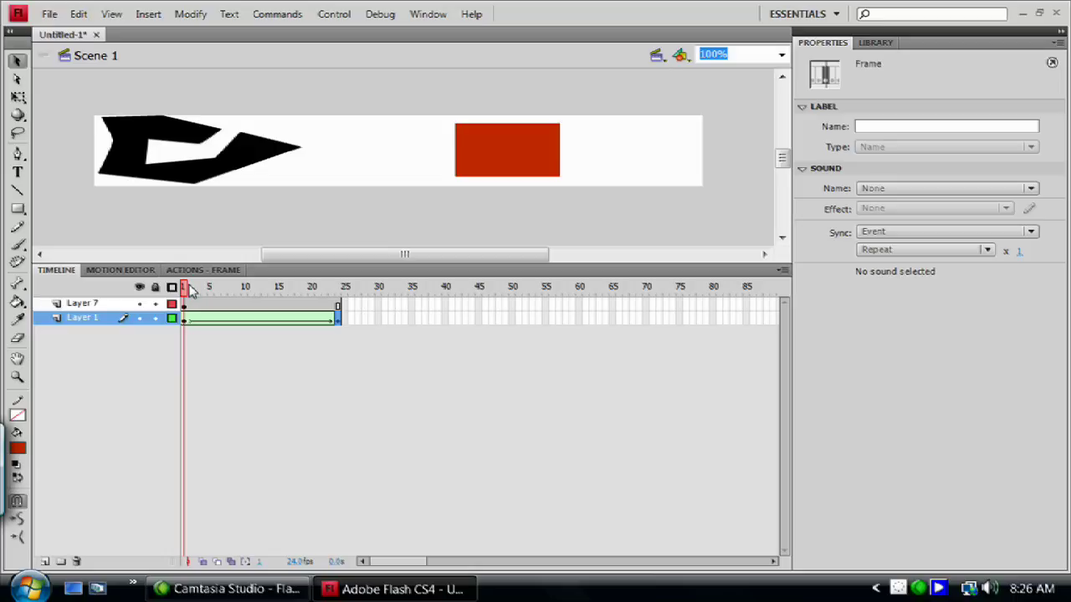
Move the red rectangle on Layer 7 to about X 369, Y 10 and play the timeline
{"action": "left_click", "coordinate": [80, 305]}
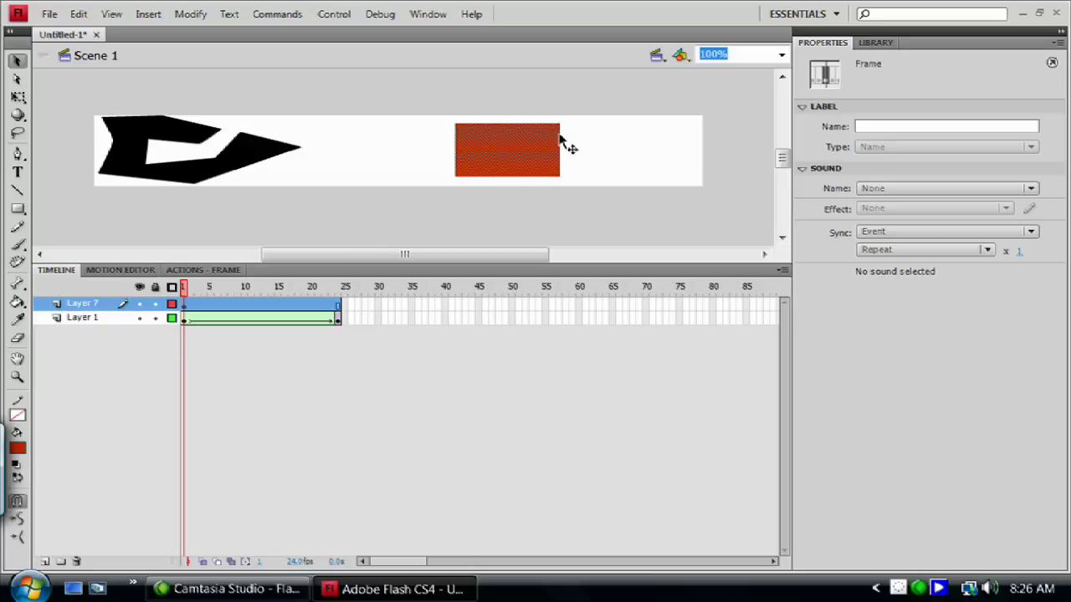
{"action": "left_click_drag", "start_coordinate": [535, 165], "coordinate": [474, 151]}
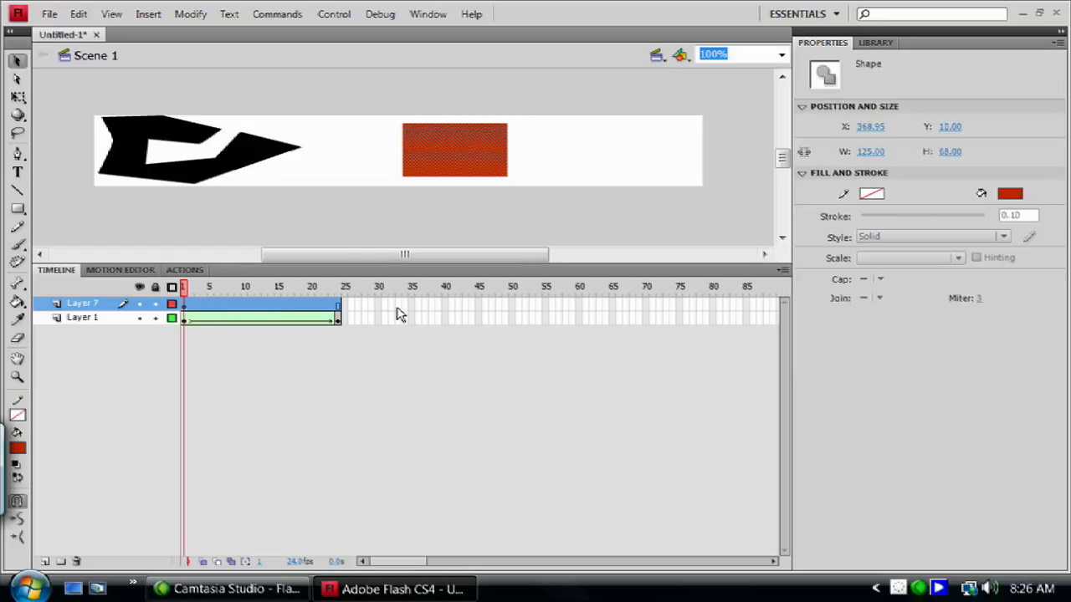
{"action": "key", "text": "Return"}
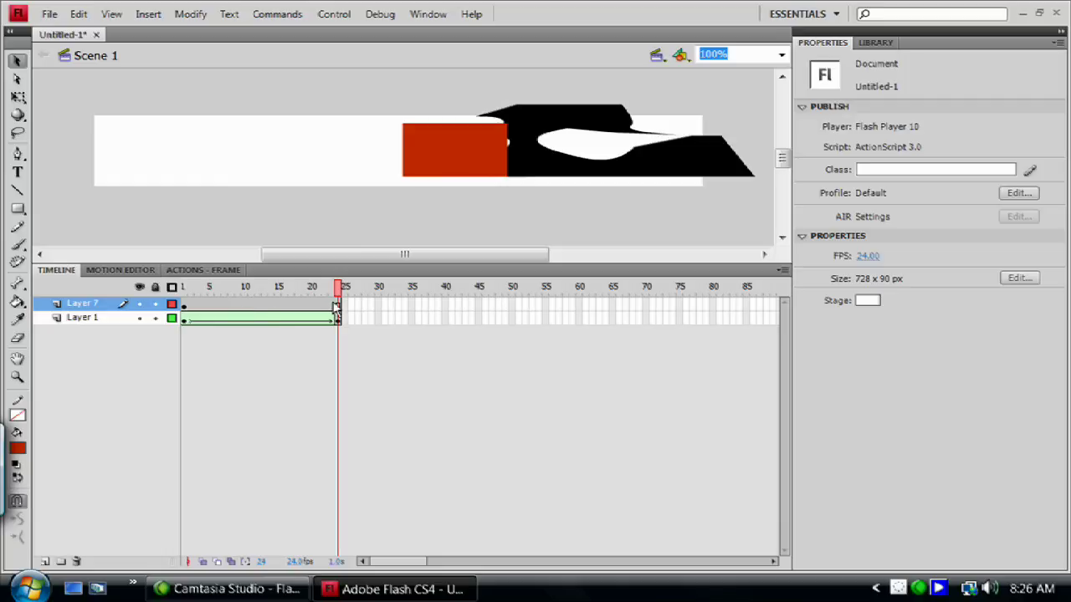
{"action": "left_click", "coordinate": [263, 287]}
{"action": "key", "text": "Return"}
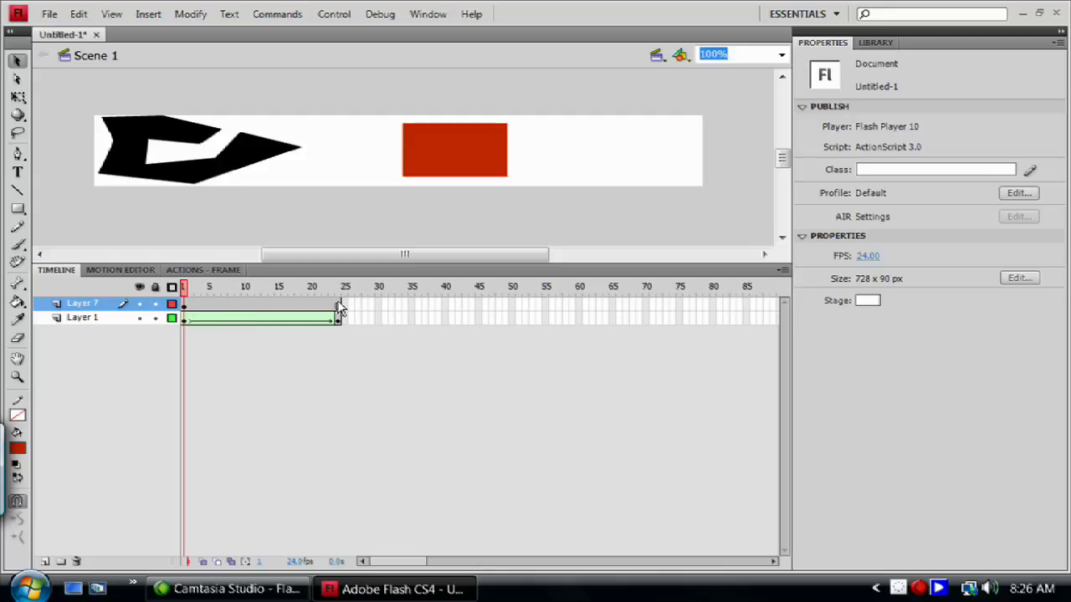
Create a motion tween on Layer 7, converting the red rectangle to a symbol, and check the symbol in the library
{"action": "right_click", "coordinate": [252, 306]}
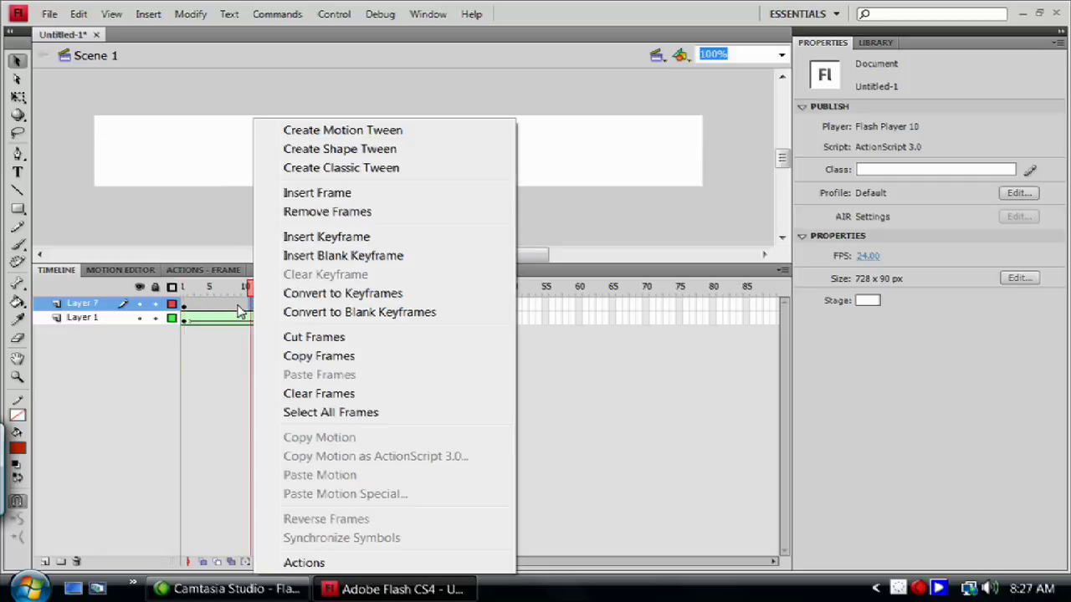
{"action": "left_click", "coordinate": [328, 137]}
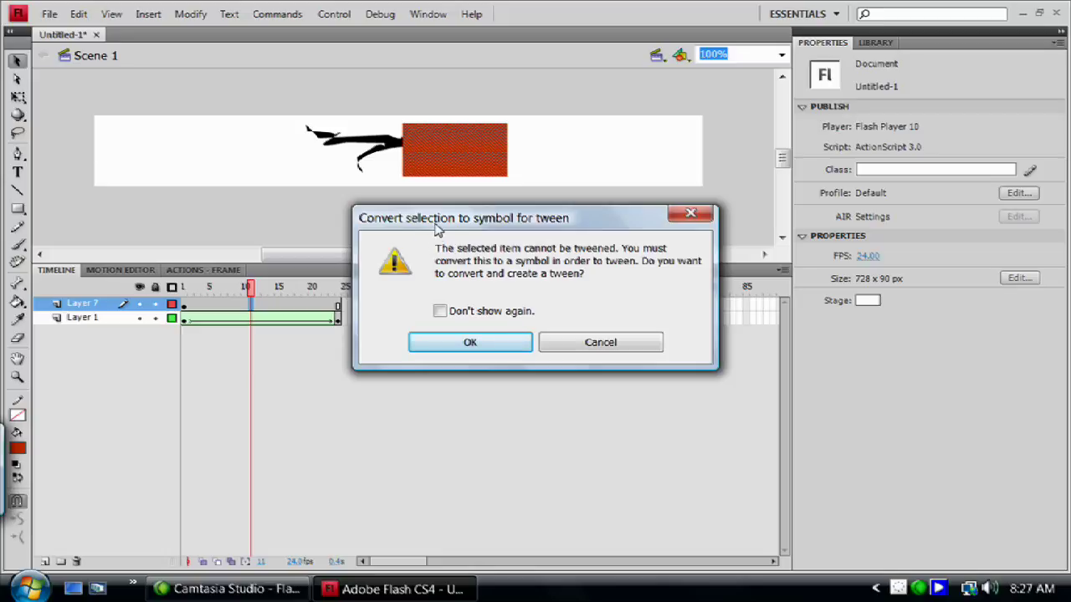
{"action": "left_click", "coordinate": [492, 346]}
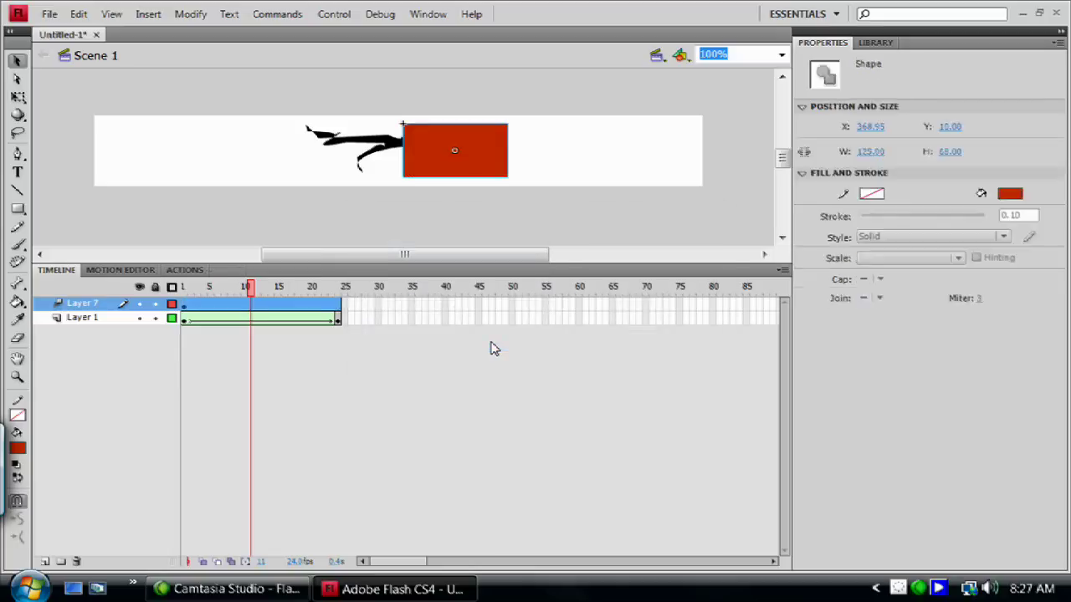
{"action": "left_click", "coordinate": [876, 41]}
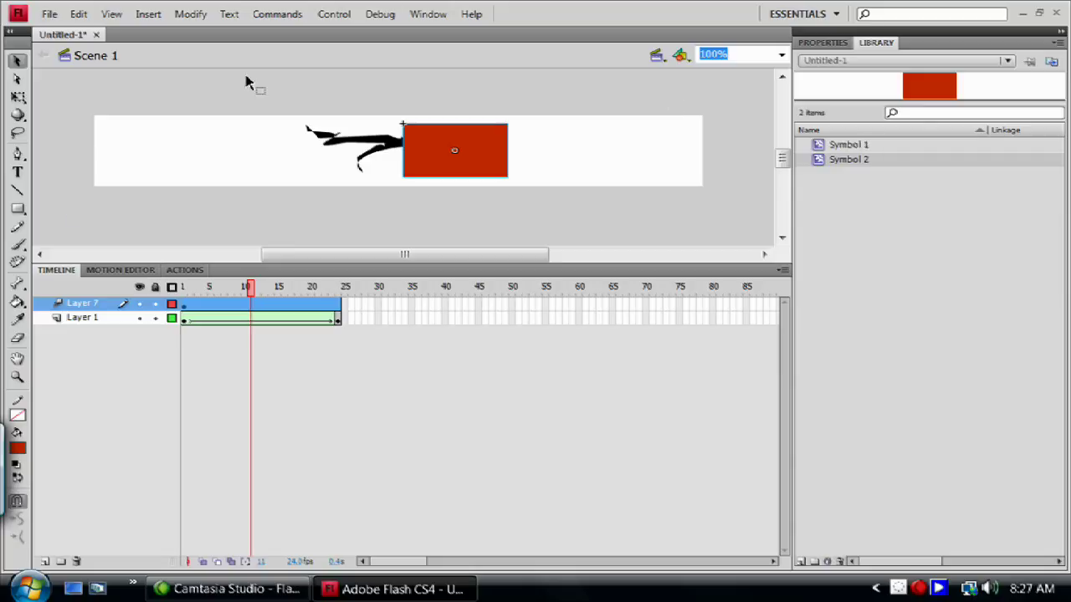
{"action": "left_click", "coordinate": [823, 42]}
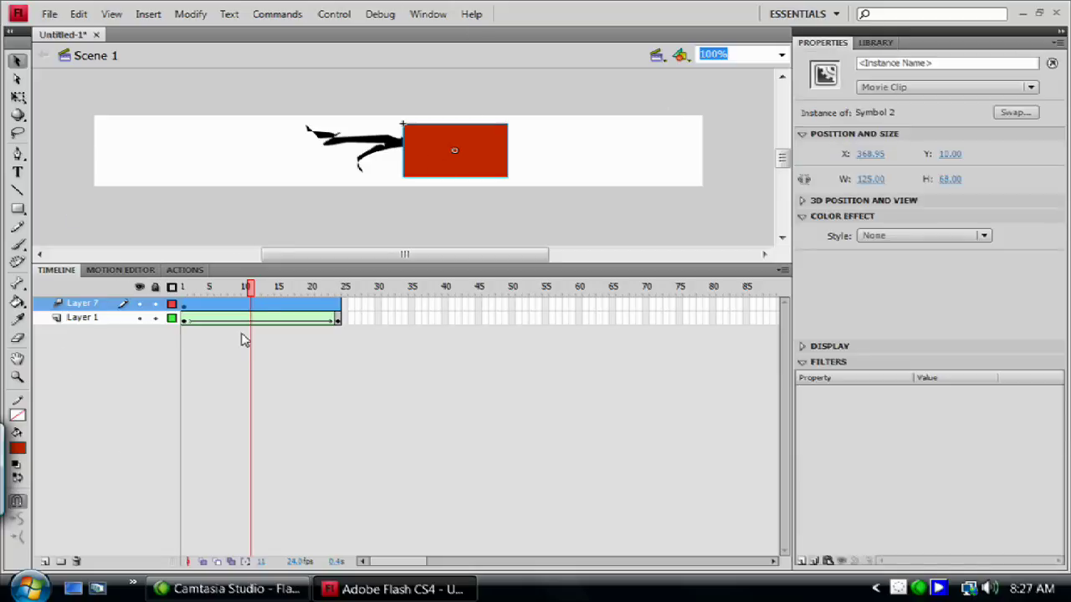
Animate the red rectangle to the stage's left side at frame 13 and to about X 636, Y -39 at frame 24
{"action": "mouse_move", "coordinate": [252, 292]}
{"action": "left_mouse_down"}
{"action": "mouse_move", "coordinate": [346, 289]}
{"action": "mouse_move", "coordinate": [251, 289]}
{"action": "mouse_move", "coordinate": [265, 289]}
{"action": "left_mouse_up"}
{"action": "left_click", "coordinate": [453, 159]}
{"action": "left_click_drag", "start_coordinate": [453, 159], "coordinate": [178, 157]}
{"action": "left_click_drag", "start_coordinate": [266, 289], "coordinate": [339, 288]}
{"action": "left_click", "coordinate": [169, 176]}
{"action": "left_click_drag", "start_coordinate": [157, 153], "coordinate": [668, 128]}
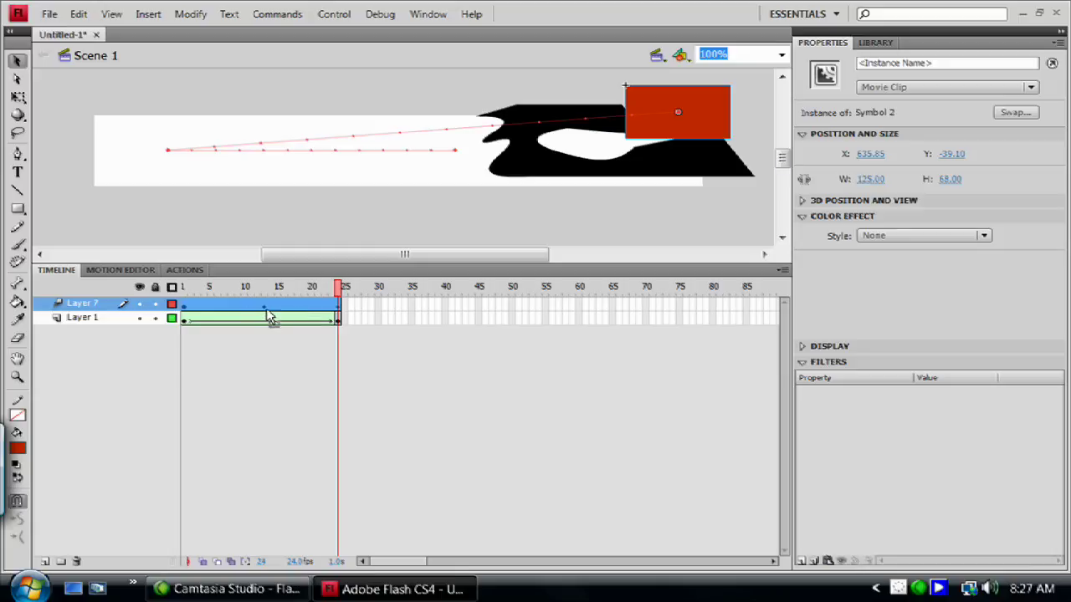
Play the animation on the timeline several times, test the movie in the player, and close the preview
{"action": "left_click_drag", "start_coordinate": [343, 289], "coordinate": [176, 305]}
{"action": "key", "text": "Return"}
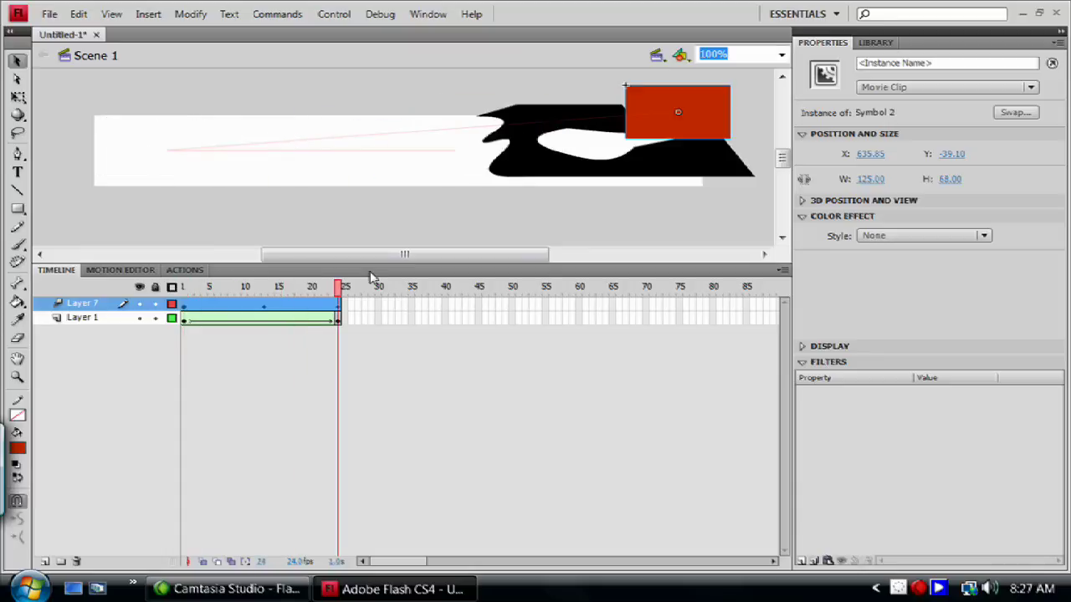
{"action": "key", "text": "Return"}
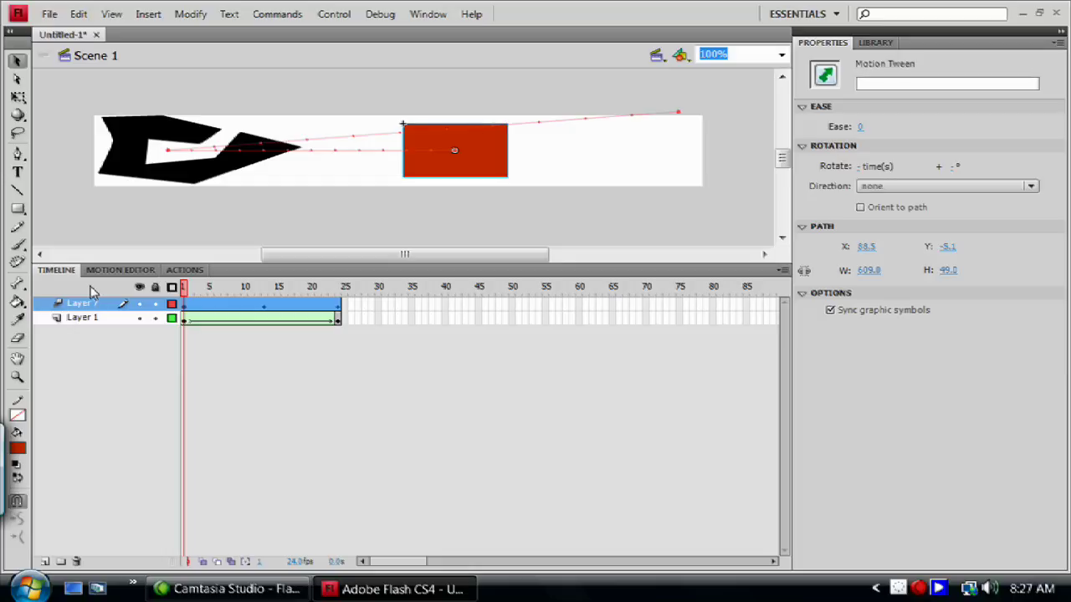
{"action": "key", "text": "Return"}
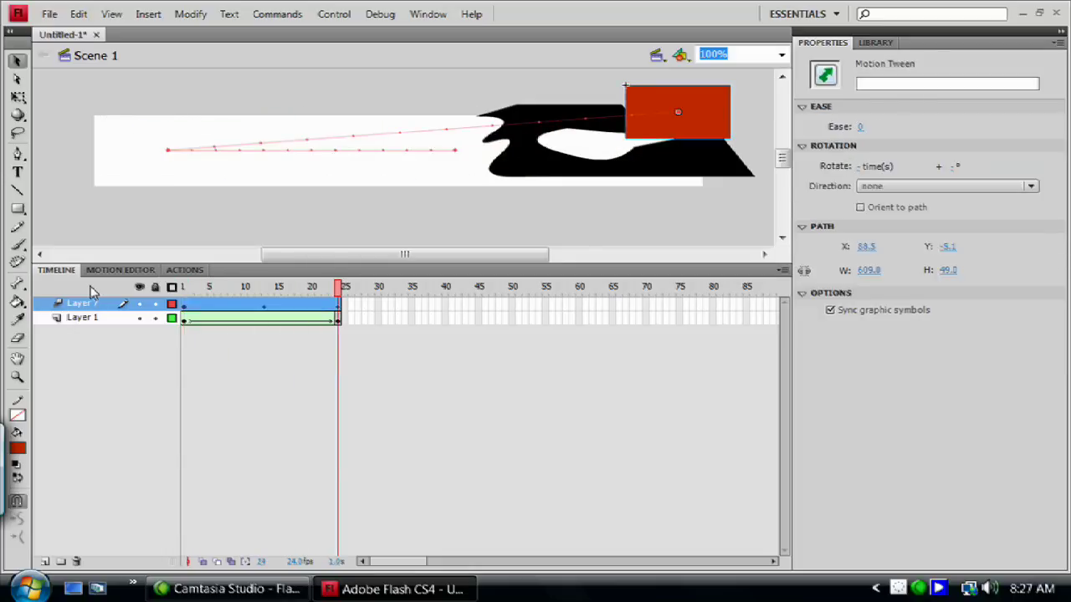
{"action": "key", "text": "Return"}
{"action": "key", "text": "Return"}
{"action": "key", "text": "ctrl+Return"}
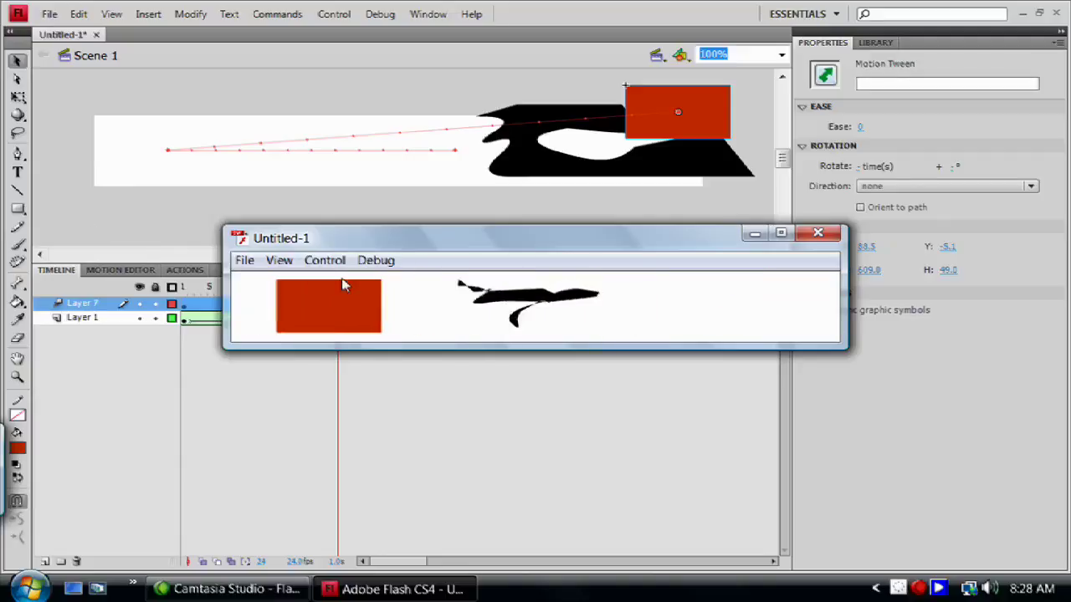
{"action": "left_click", "coordinate": [820, 234]}
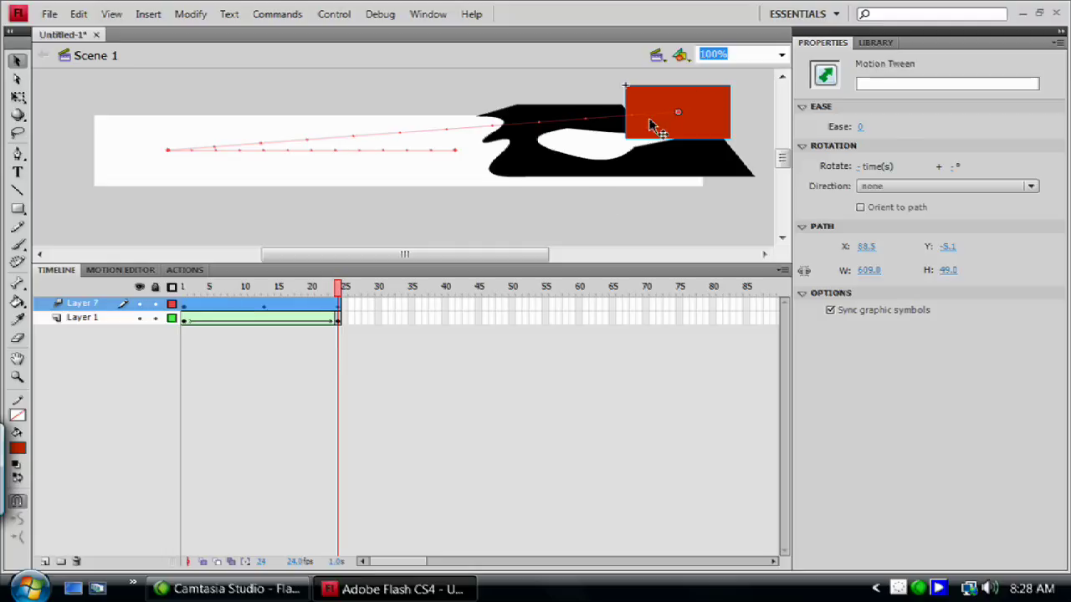
Nudge the red rectangle to about X 640 in frame 24, open its symbol for editing, and extend the symbol's Layer 1 to frame 5
{"action": "mouse_move", "coordinate": [713, 132]}
{"action": "left_mouse_down"}
{"action": "mouse_move", "coordinate": [455, 130]}
{"action": "mouse_move", "coordinate": [722, 126]}
{"action": "left_mouse_up"}
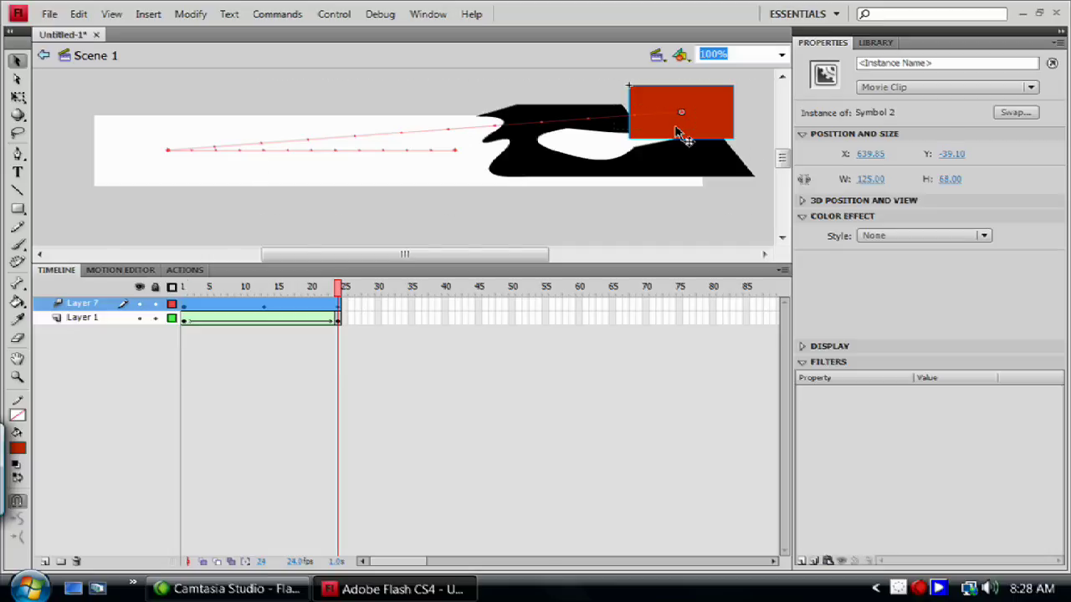
{"action": "double_click", "coordinate": [679, 134]}
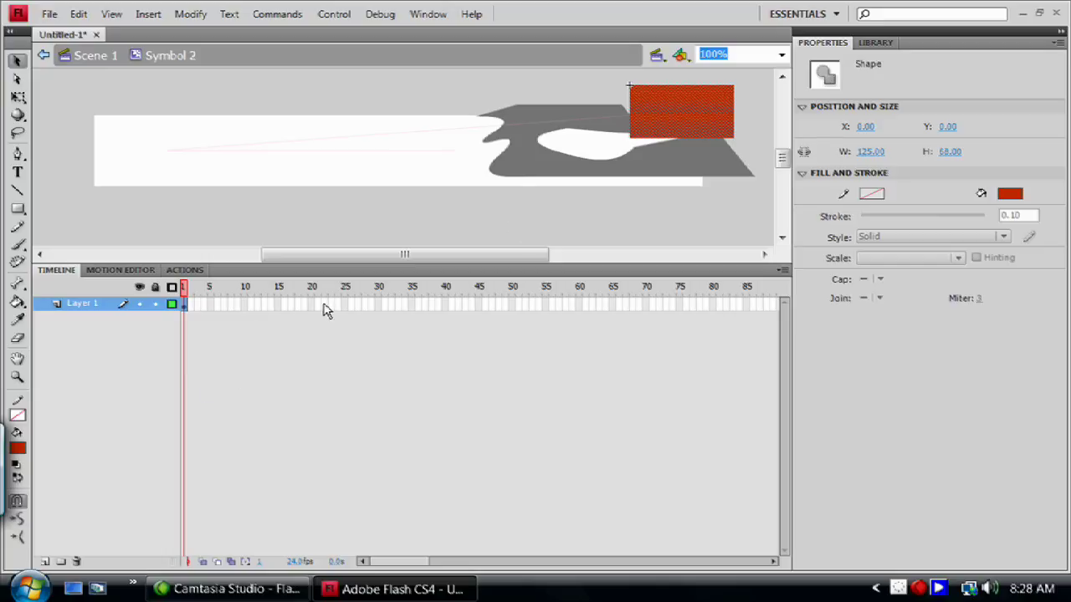
{"action": "left_click", "coordinate": [211, 304]}
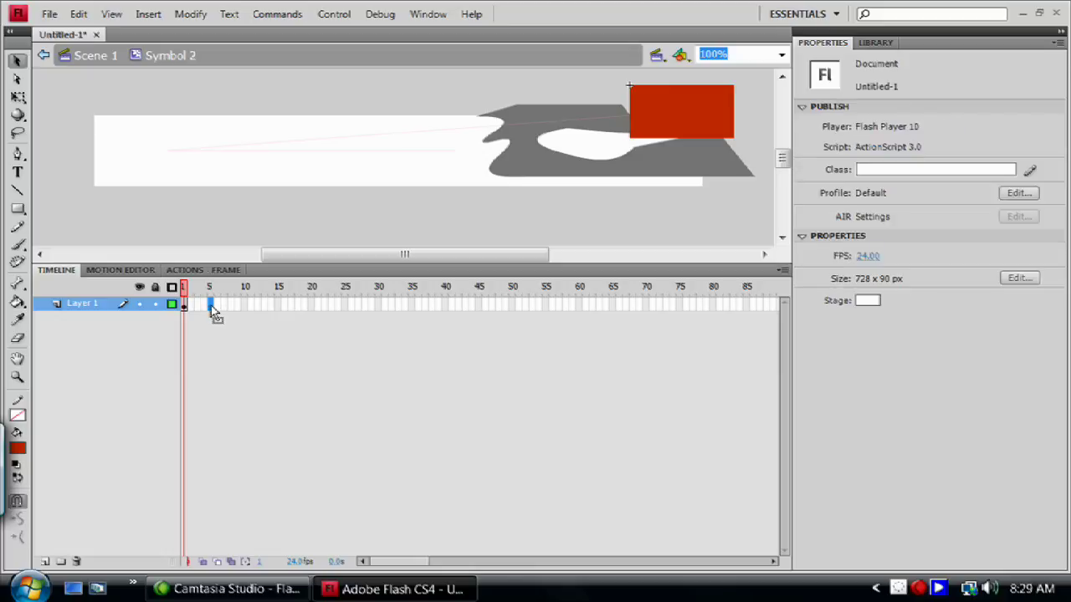
{"action": "right_click", "coordinate": [214, 308]}
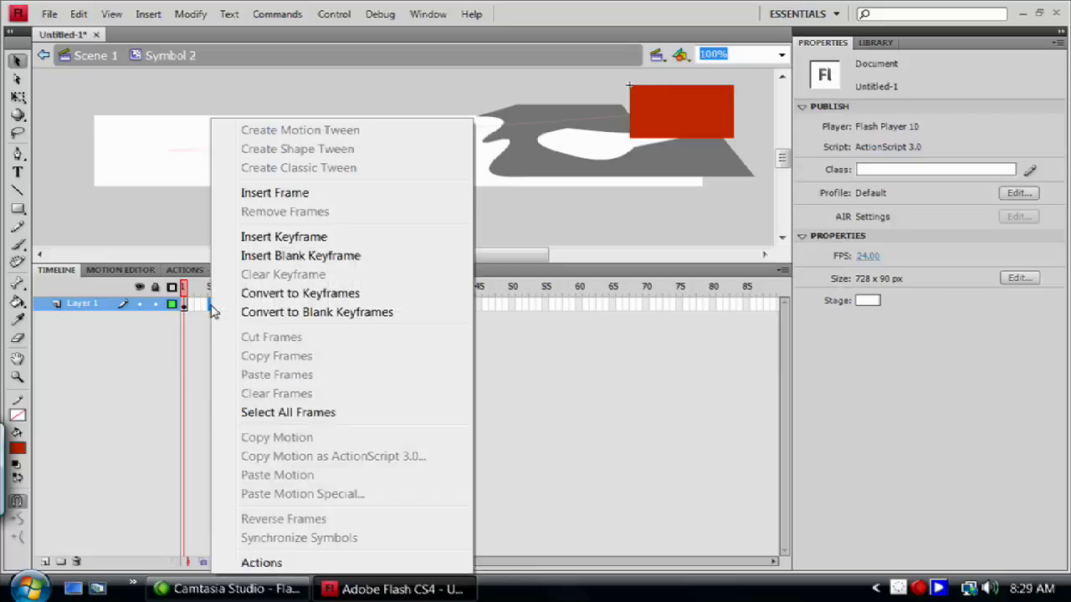
{"action": "left_click", "coordinate": [290, 195]}
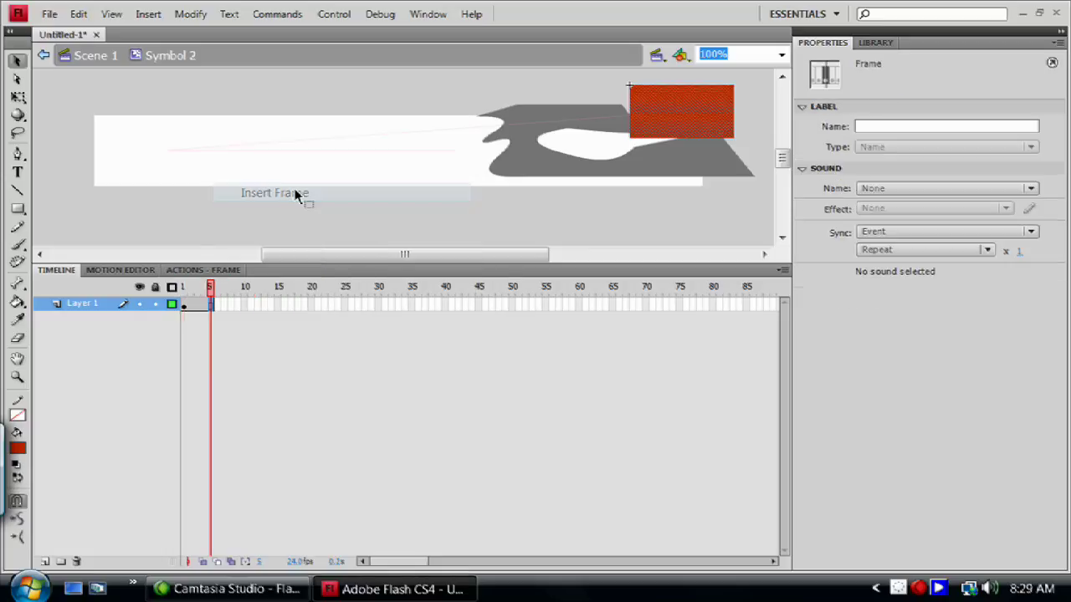
Create a motion tween on the symbol's Layer 1, converting the rectangle to a nested symbol, and go to frame 5
{"action": "right_click", "coordinate": [201, 308]}
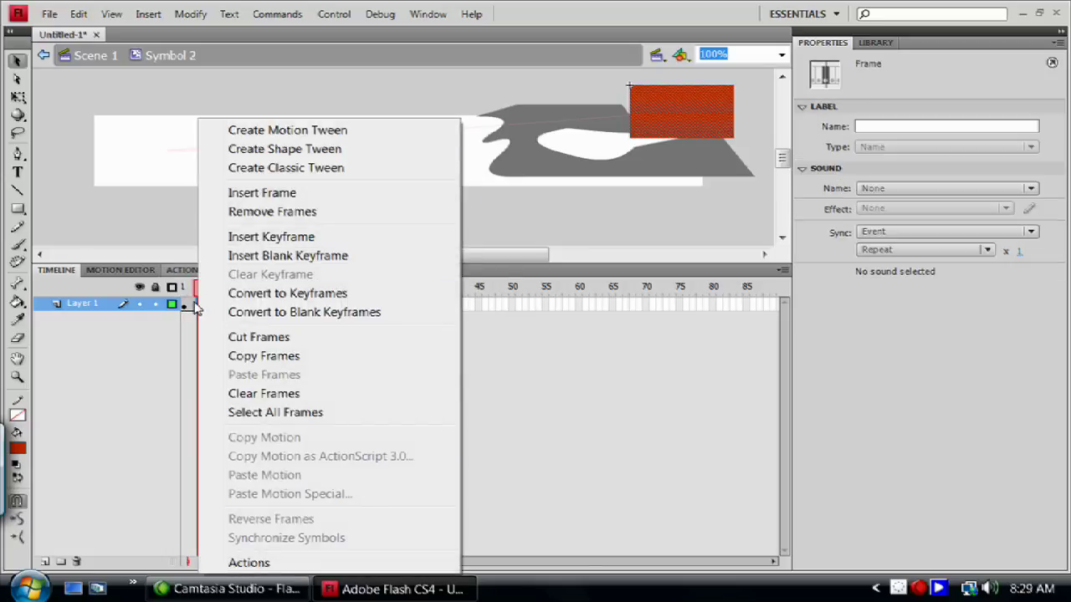
{"action": "left_click", "coordinate": [287, 134]}
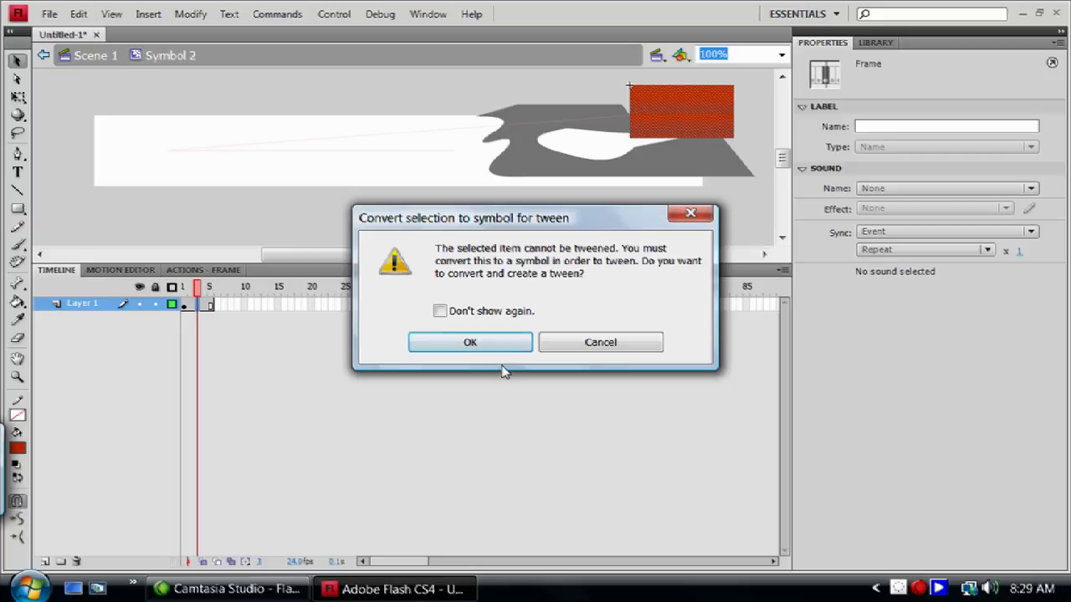
{"action": "left_click", "coordinate": [471, 345]}
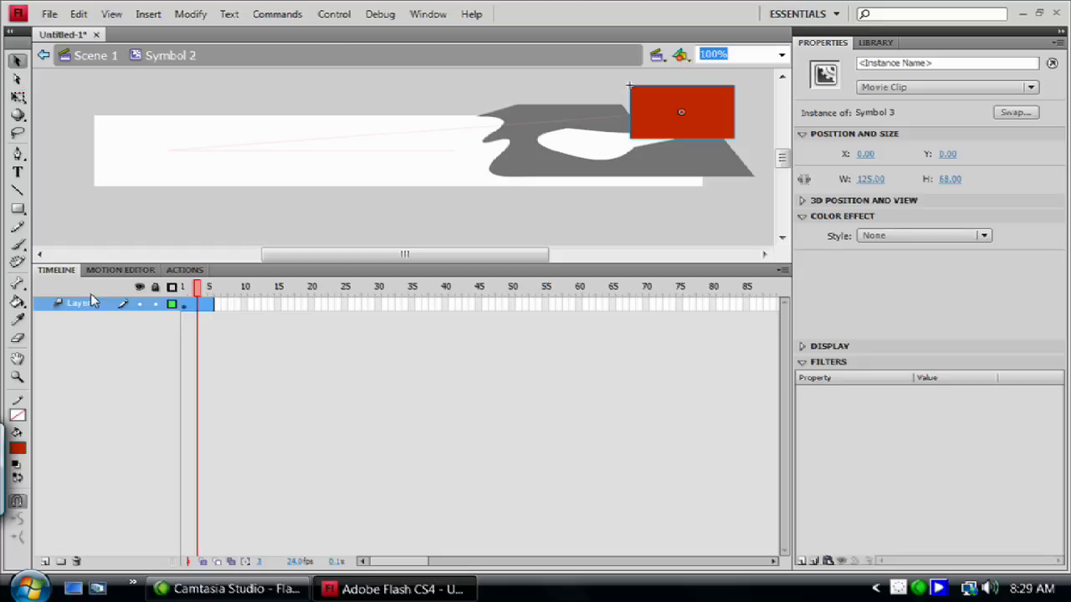
{"action": "left_click_drag", "start_coordinate": [201, 291], "coordinate": [215, 288]}
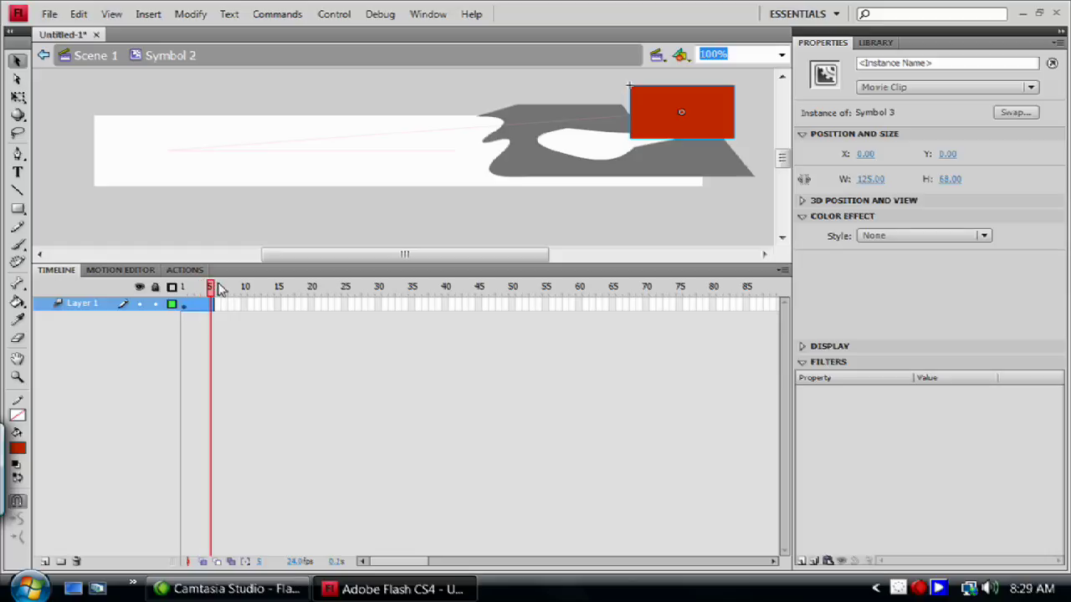
Try to rotate the nested rectangle at frame 5 with Free Transform and check the tween frames
{"action": "left_click", "coordinate": [219, 289]}
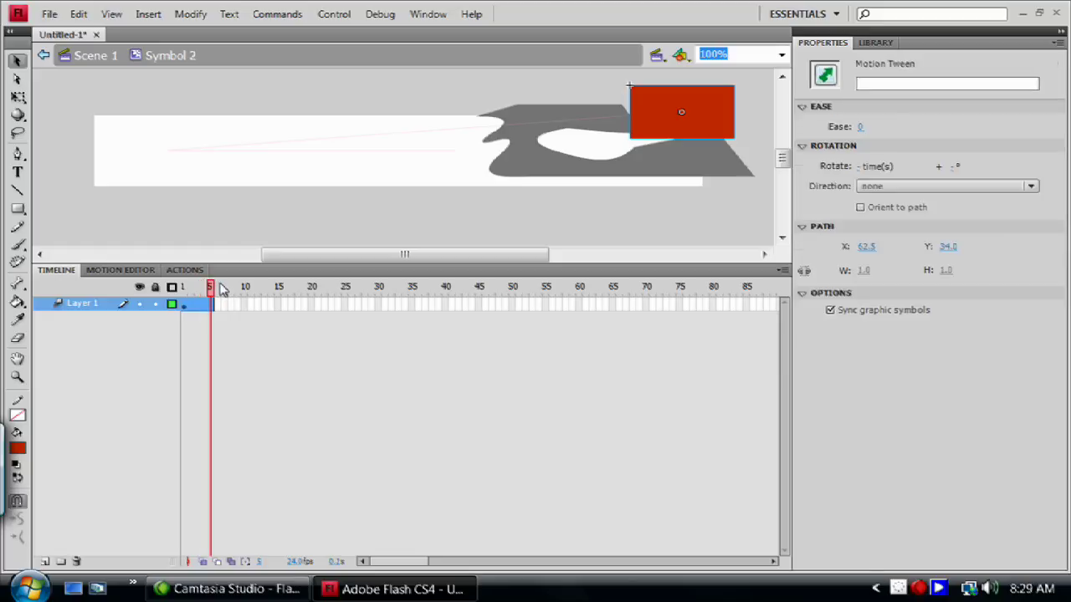
{"action": "left_click", "coordinate": [17, 97]}
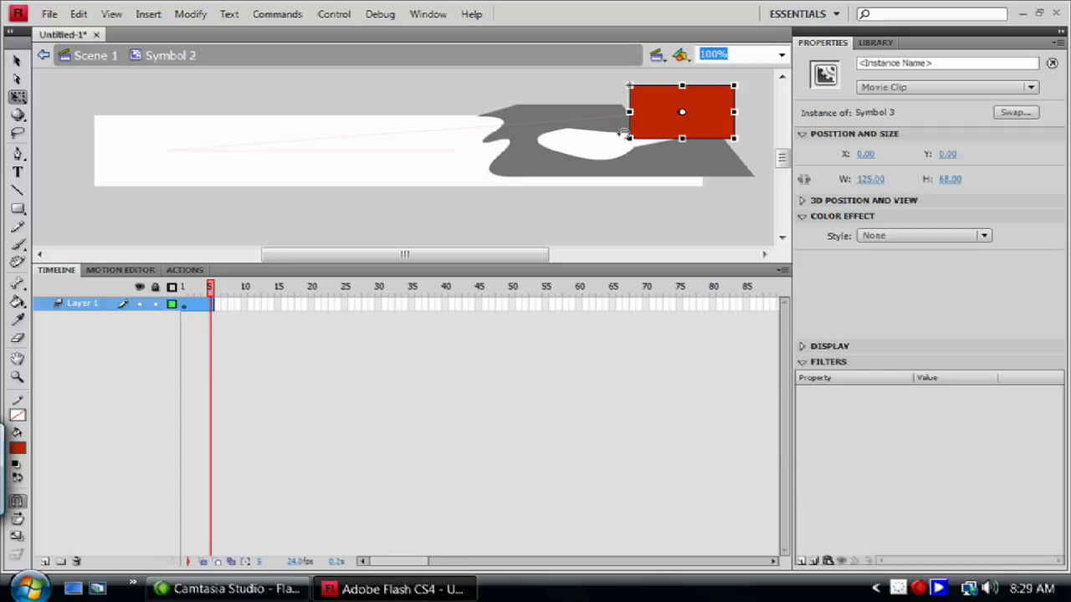
{"action": "left_click_drag", "start_coordinate": [624, 134], "coordinate": [602, 120]}
{"action": "left_click", "coordinate": [185, 288]}
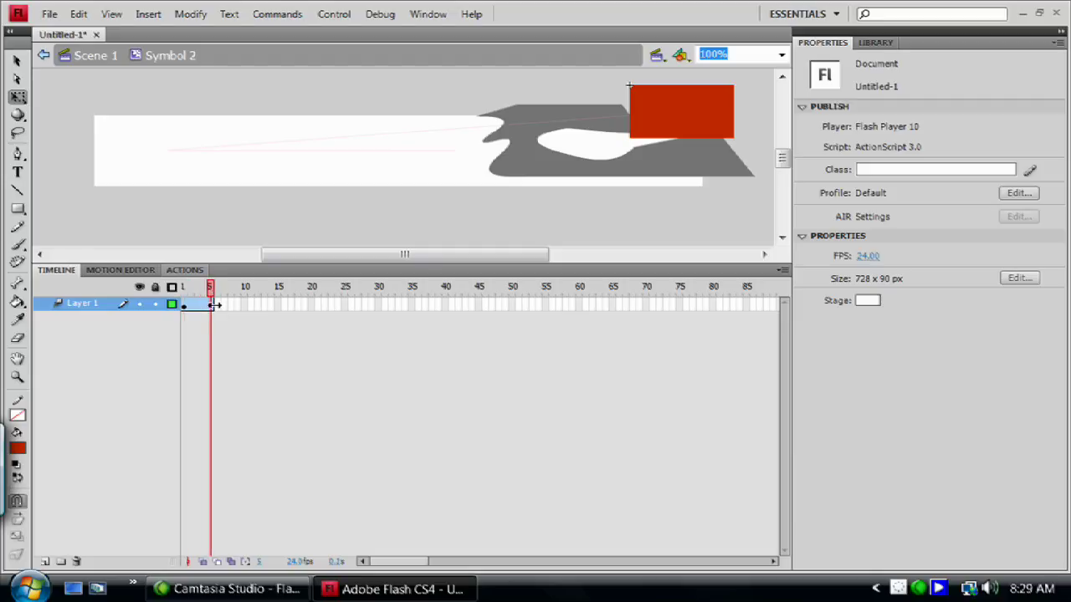
{"action": "right_click", "coordinate": [201, 308]}
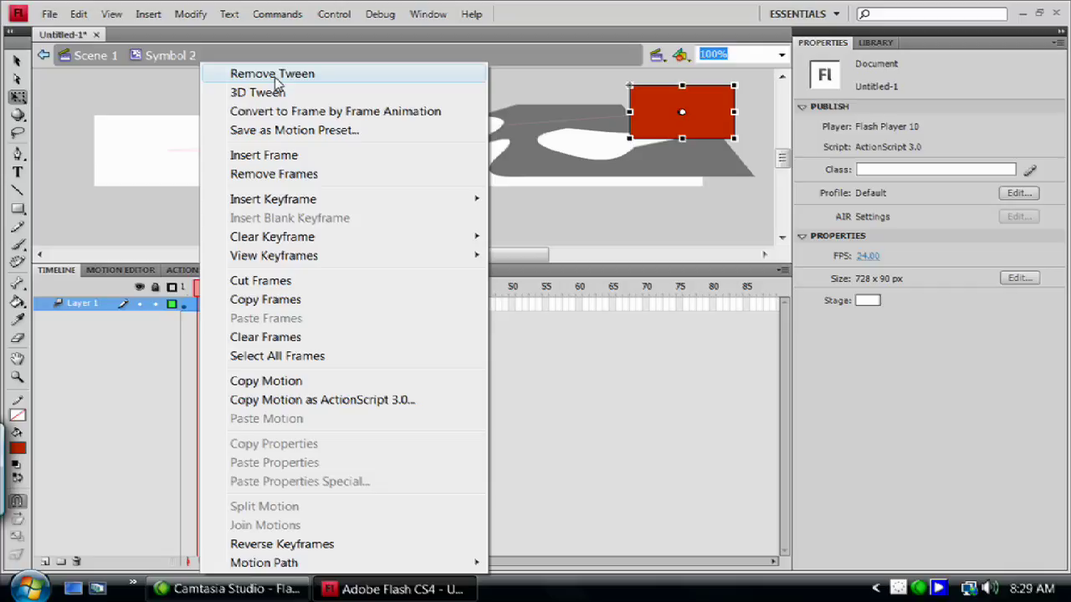
{"action": "left_click", "coordinate": [101, 301]}
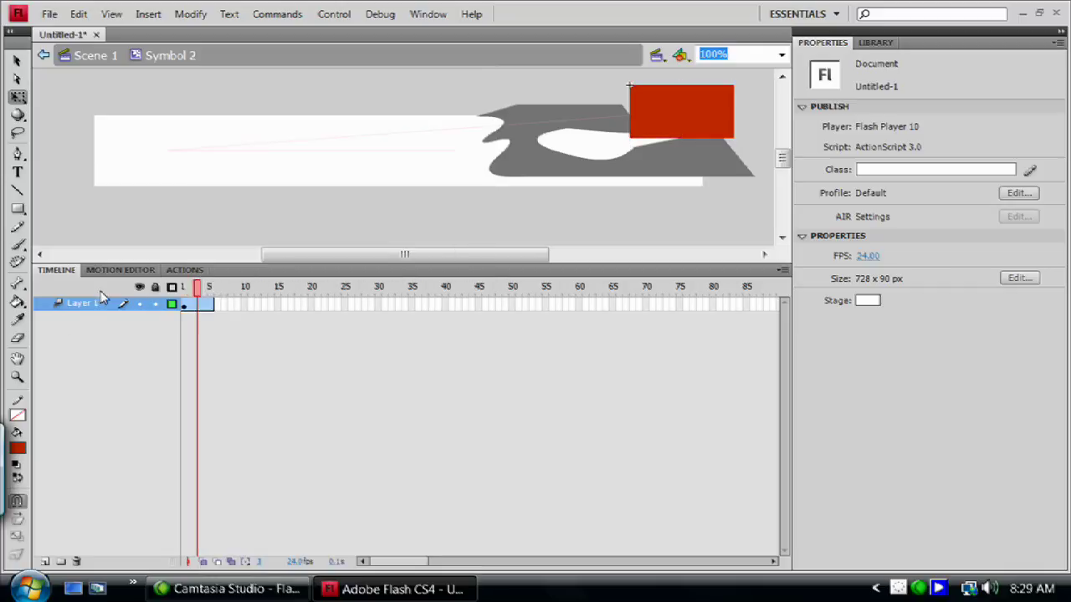
Rotate the nested rectangle through a full turn about its centre at frame 5 with Free Transform
{"action": "left_click", "coordinate": [209, 306]}
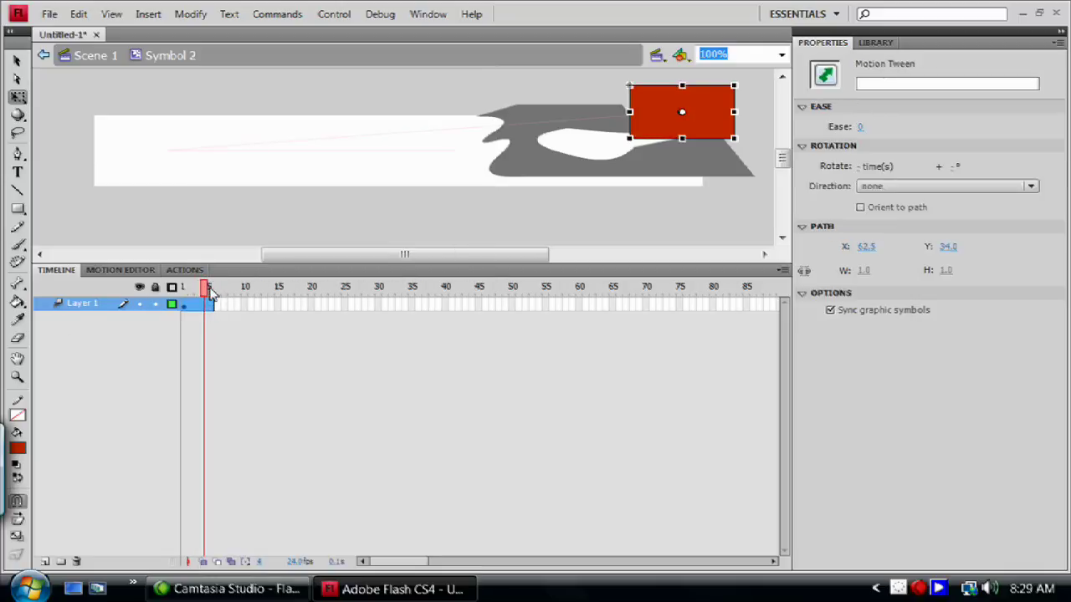
{"action": "left_click", "coordinate": [210, 306]}
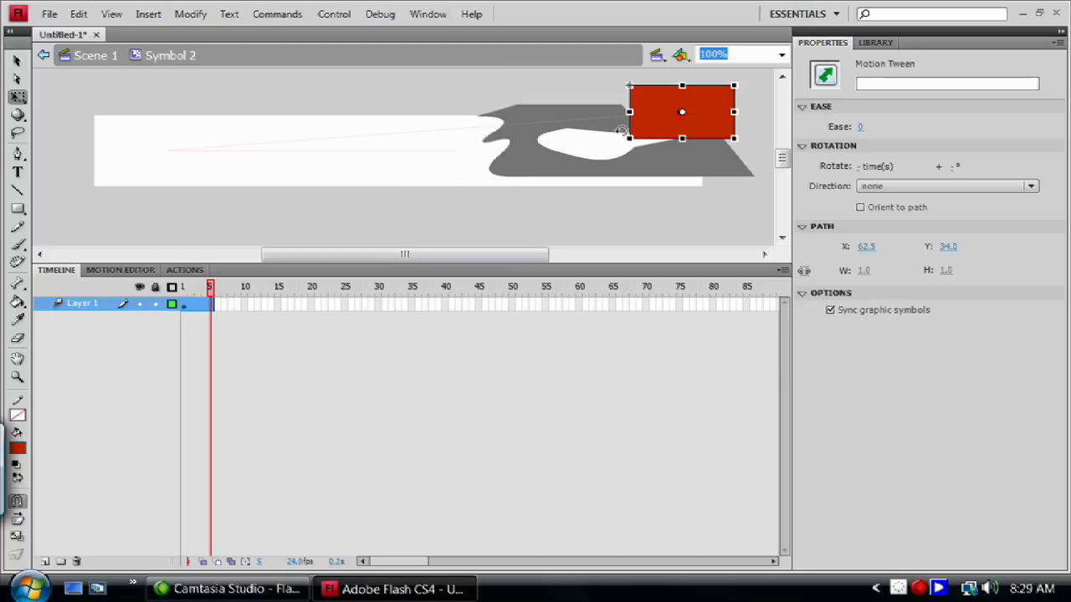
{"action": "left_click_drag", "start_coordinate": [623, 138], "coordinate": [693, 163]}
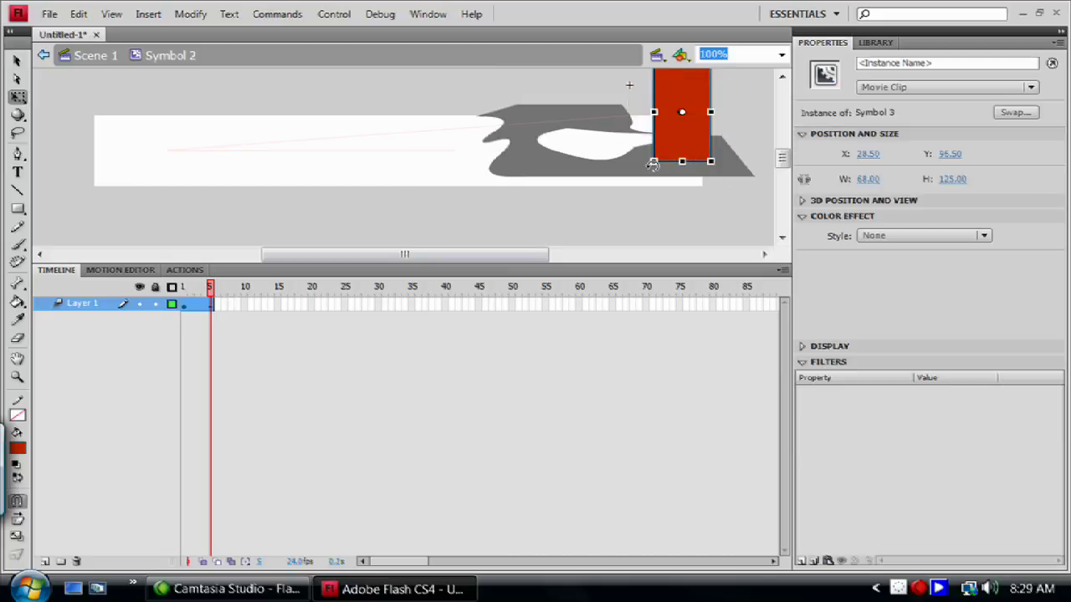
{"action": "left_click_drag", "start_coordinate": [688, 74], "coordinate": [617, 110]}
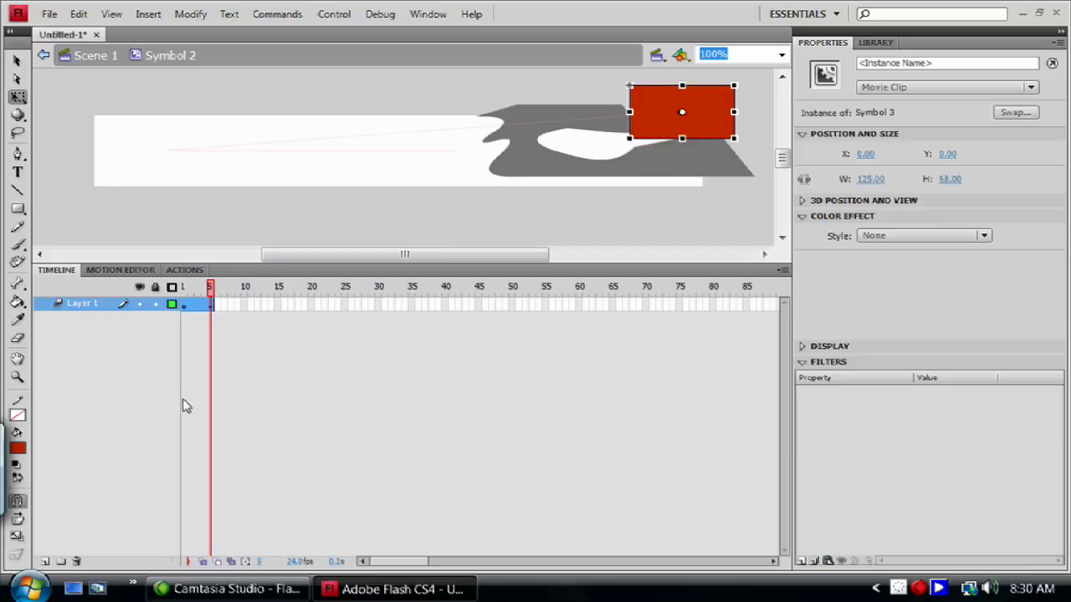
Set the nested motion tween to rotate 1 time in the CW direction and scrub through its frames
{"action": "mouse_move", "coordinate": [214, 289]}
{"action": "left_mouse_down"}
{"action": "mouse_move", "coordinate": [183, 289]}
{"action": "mouse_move", "coordinate": [210, 289]}
{"action": "left_mouse_up"}
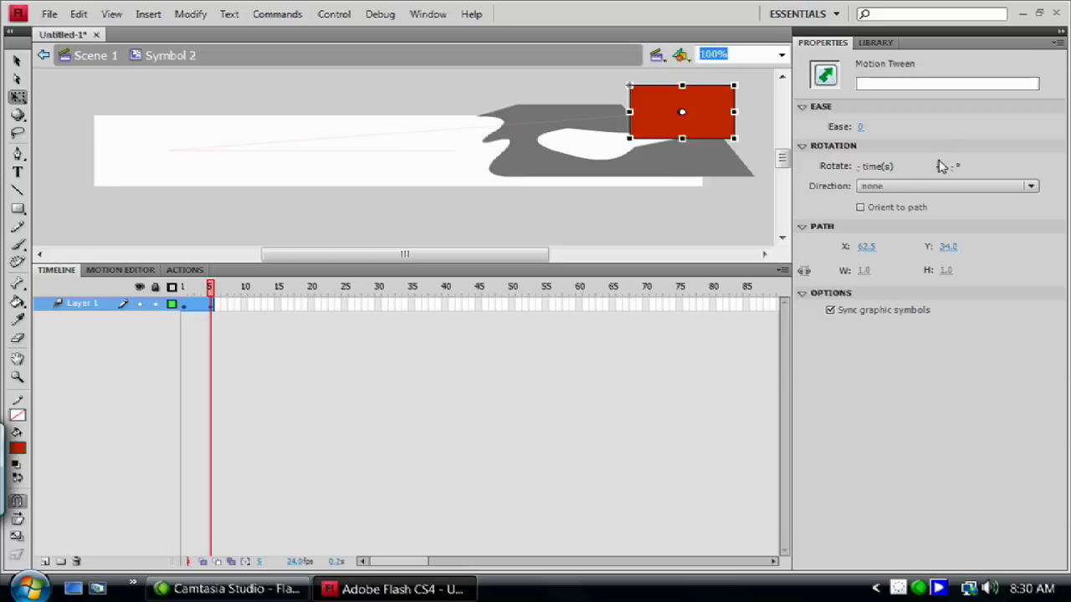
{"action": "left_click", "coordinate": [927, 185]}
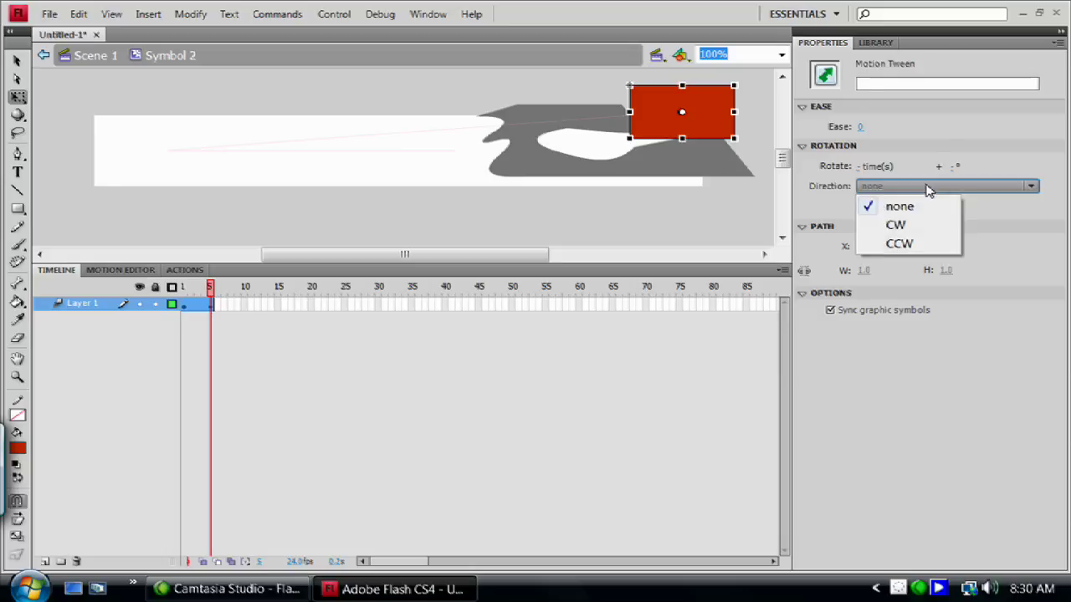
{"action": "left_click", "coordinate": [896, 225]}
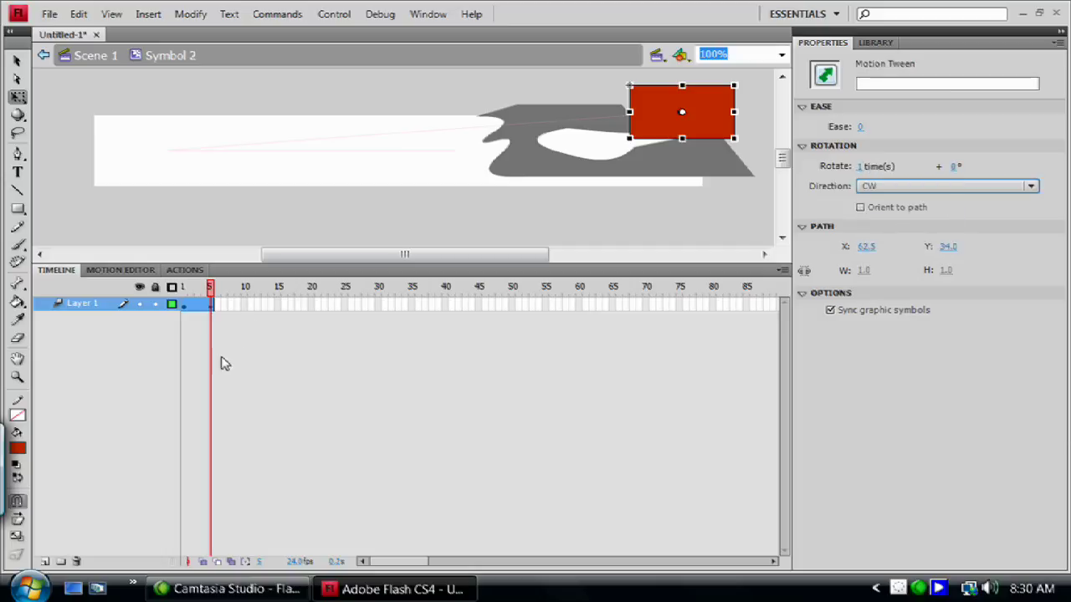
{"action": "mouse_move", "coordinate": [191, 290]}
{"action": "left_mouse_down"}
{"action": "mouse_move", "coordinate": [221, 293]}
{"action": "mouse_move", "coordinate": [179, 290]}
{"action": "mouse_move", "coordinate": [212, 293]}
{"action": "left_mouse_up"}
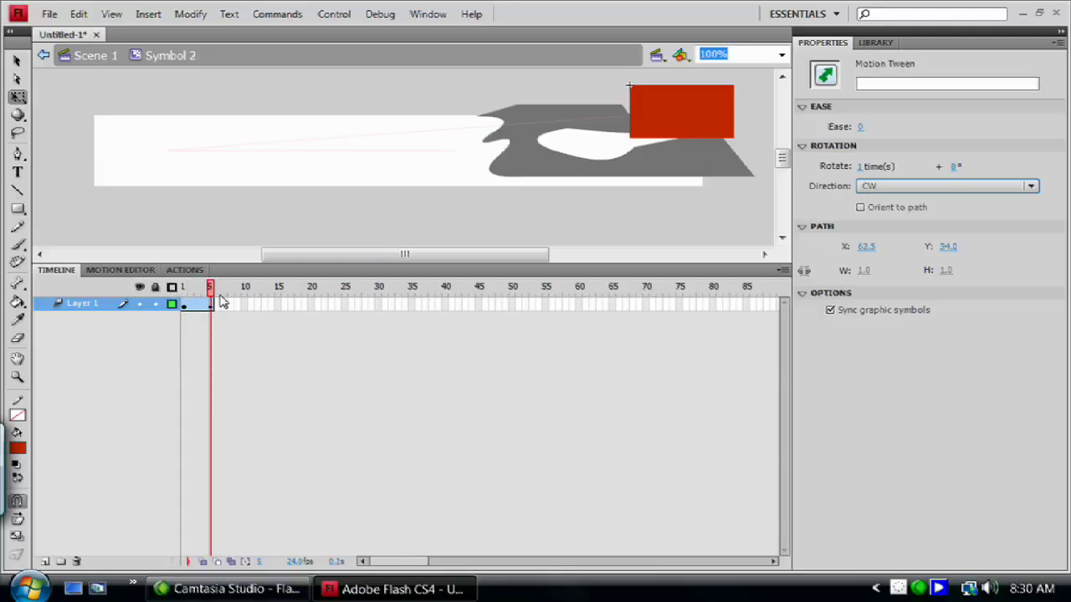
Switch back to the Selection tool, scrub through the symbol's rotation tween again, and return to Scene 1
{"action": "left_click", "coordinate": [452, 230]}
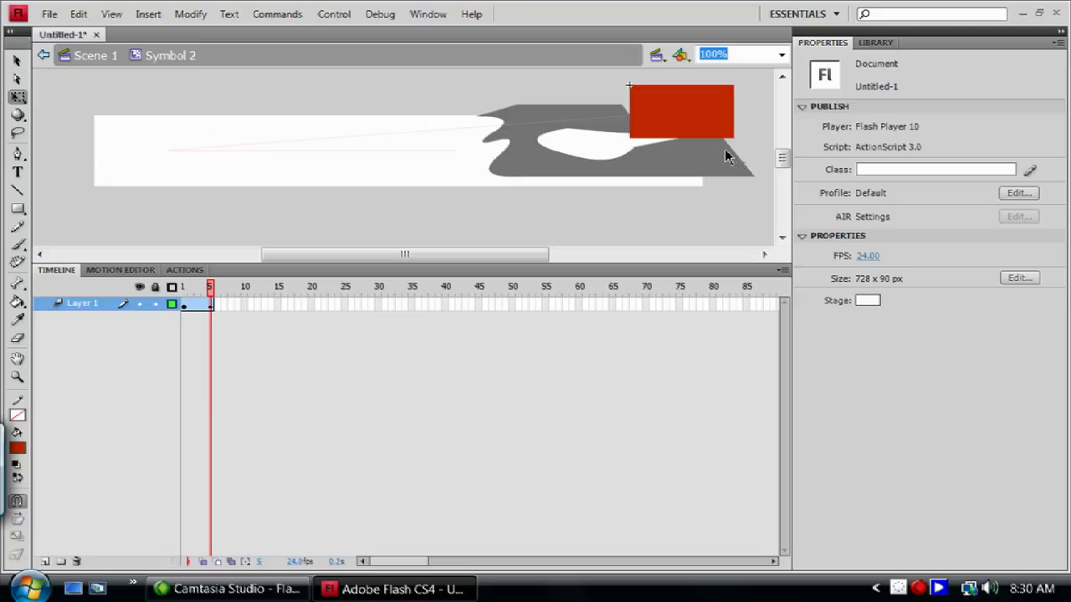
{"action": "left_click", "coordinate": [691, 117]}
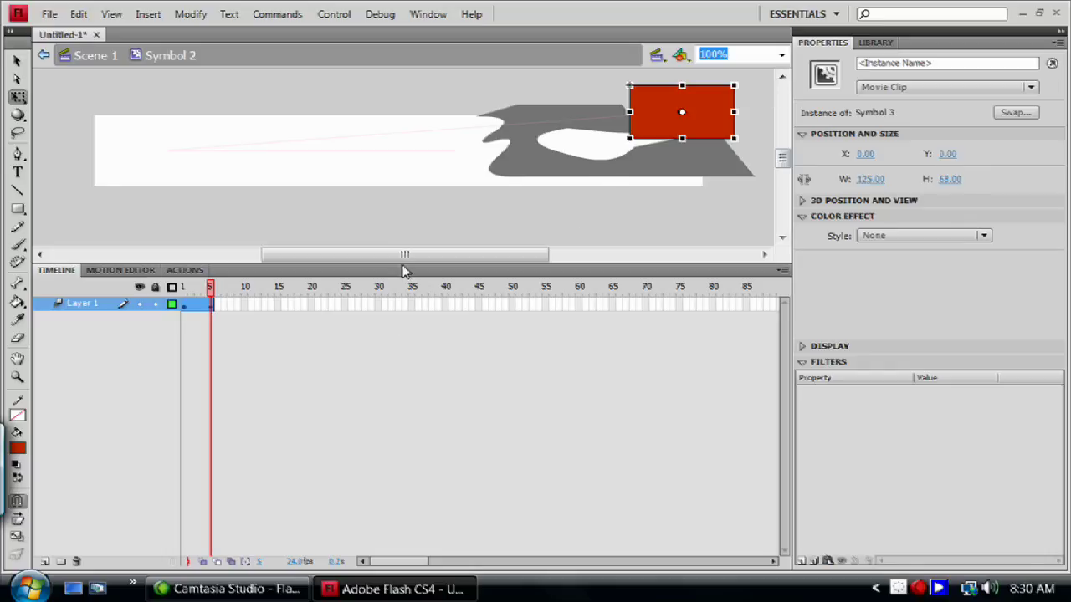
{"action": "left_click", "coordinate": [16, 61]}
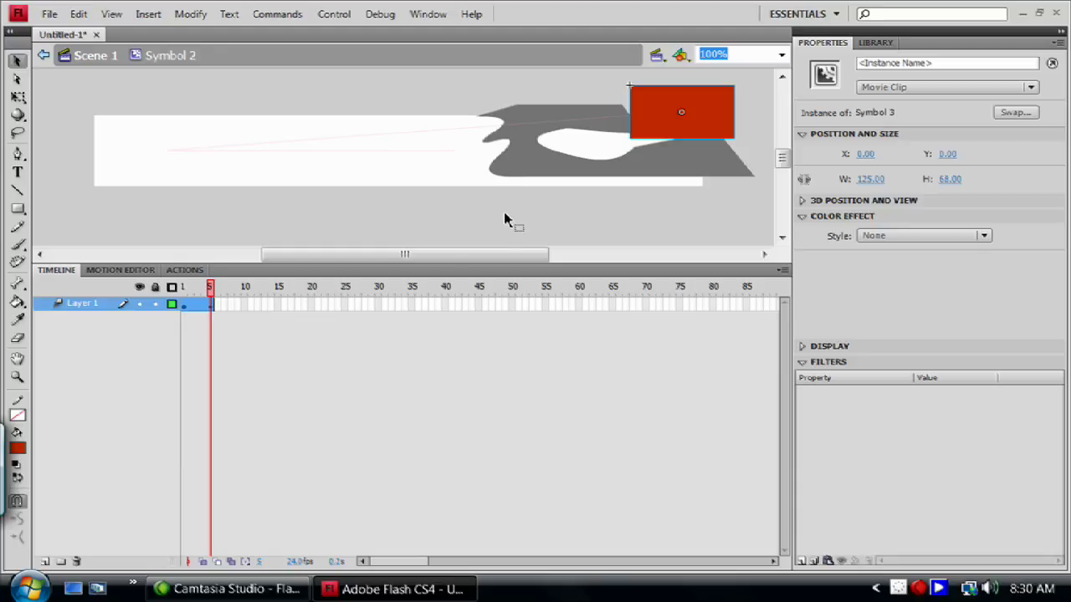
{"action": "left_click_drag", "start_coordinate": [191, 303], "coordinate": [211, 303]}
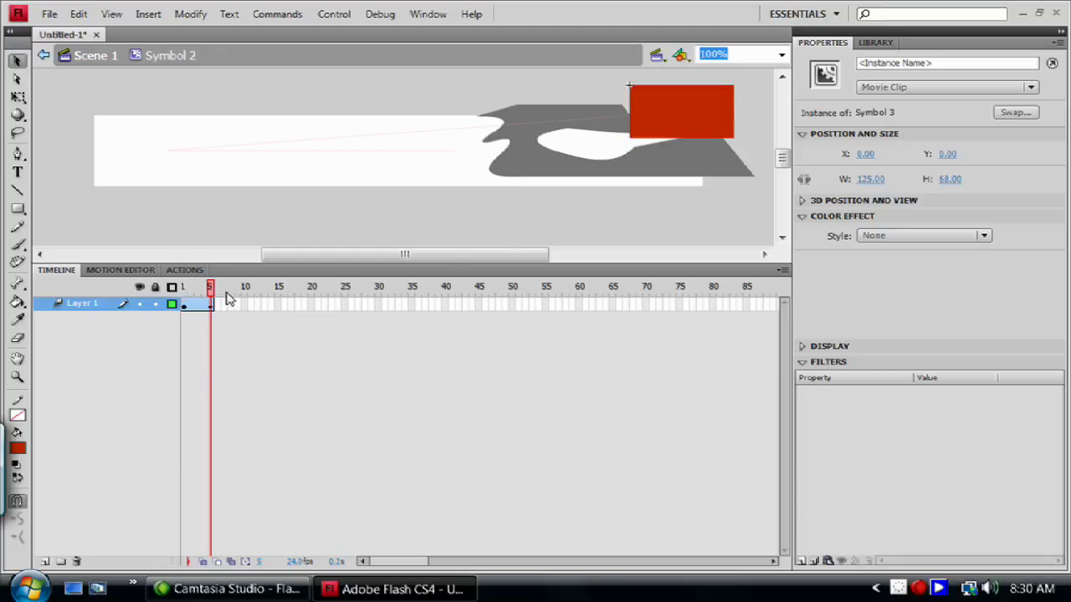
{"action": "left_click", "coordinate": [261, 93]}
{"action": "left_click", "coordinate": [85, 56]}
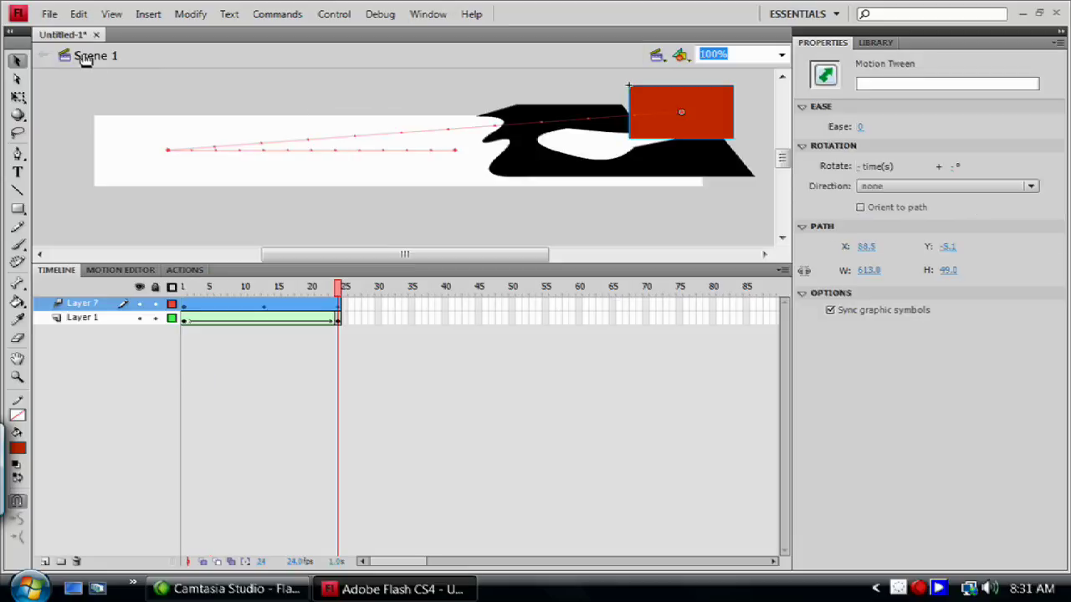
Replay the main timeline, test the movie with the nested rotation in the player, and close the preview
{"action": "key", "text": "Return"}
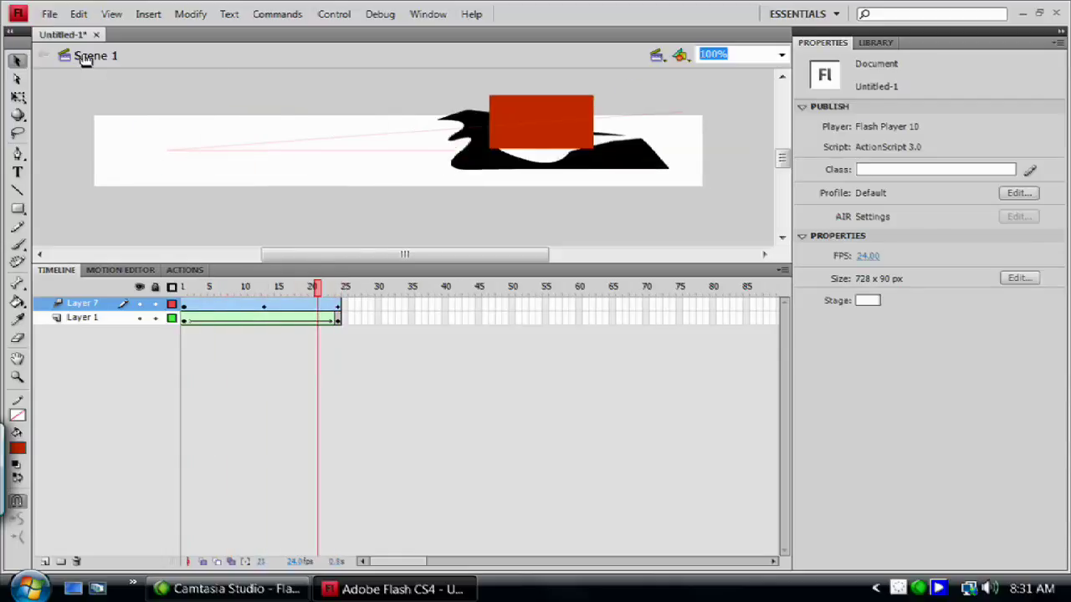
{"action": "key", "text": "Return"}
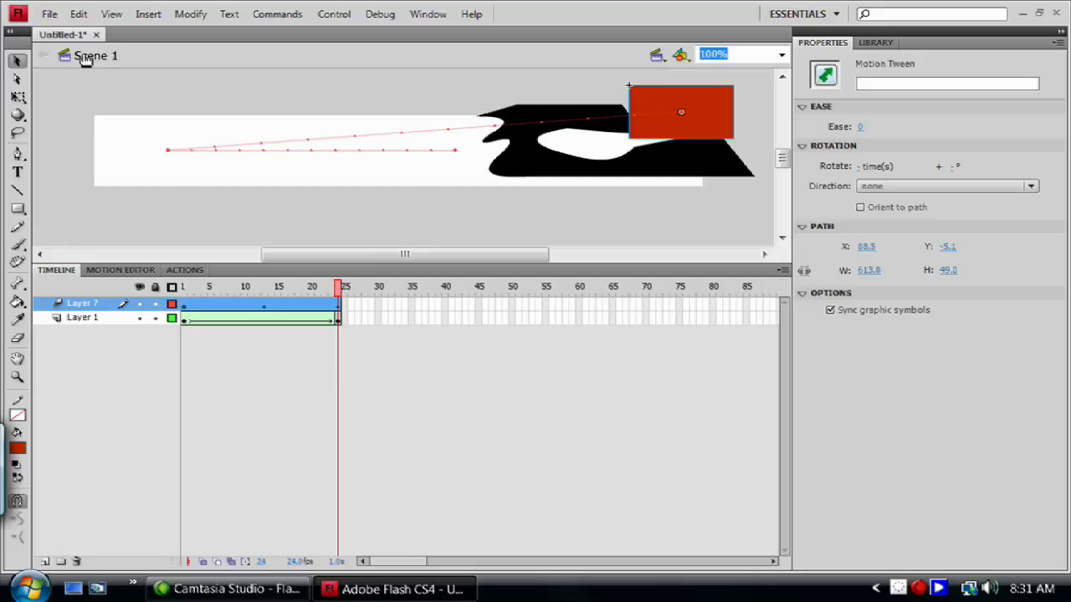
{"action": "key", "text": "Return"}
{"action": "key", "text": "ctrl+Return"}
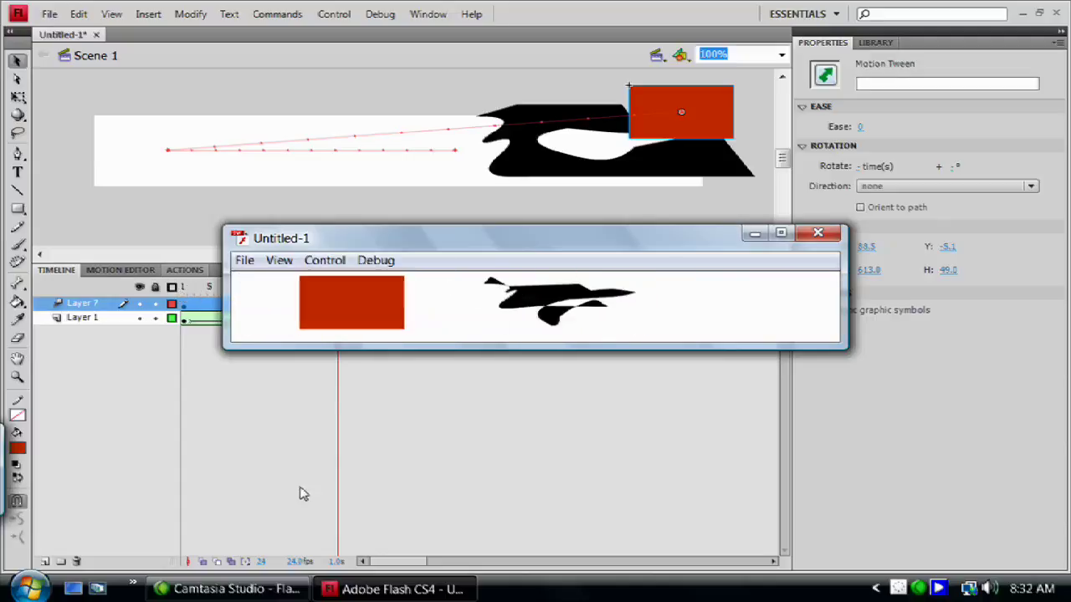
{"action": "left_click", "coordinate": [818, 233]}
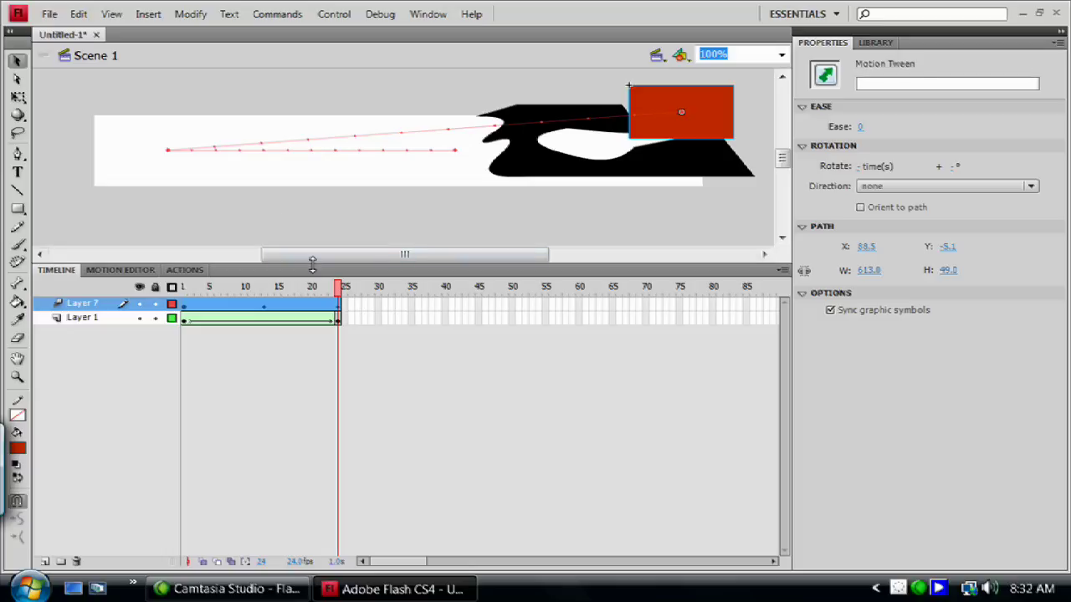
Delete the rectangle's layer and the shape tween's layer, leaving one new empty layer in the scene
{"action": "right_click", "coordinate": [207, 306]}
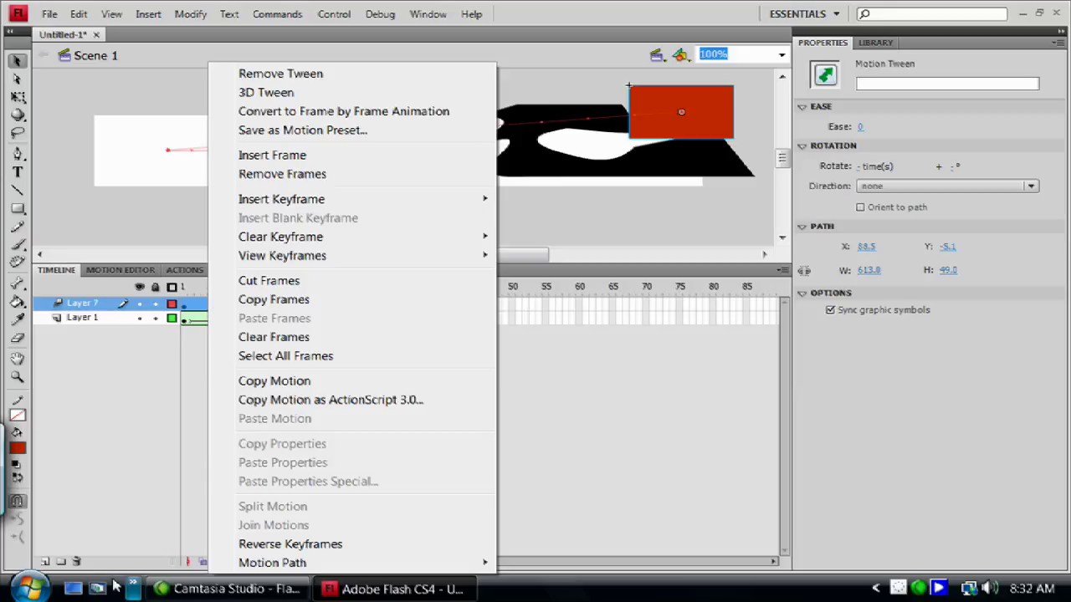
{"action": "left_click", "coordinate": [77, 562]}
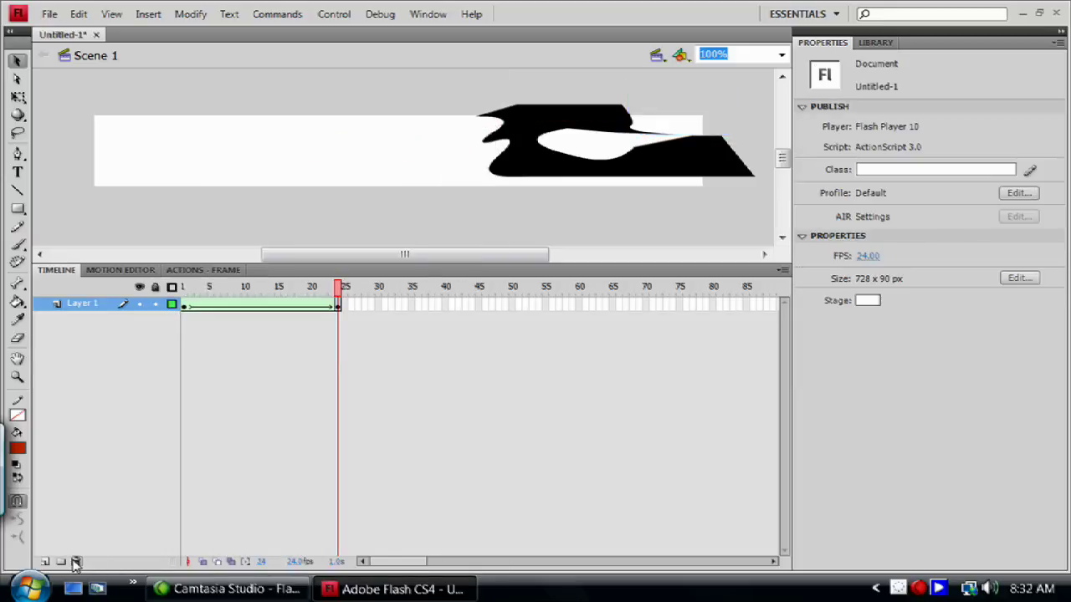
{"action": "left_click", "coordinate": [237, 307]}
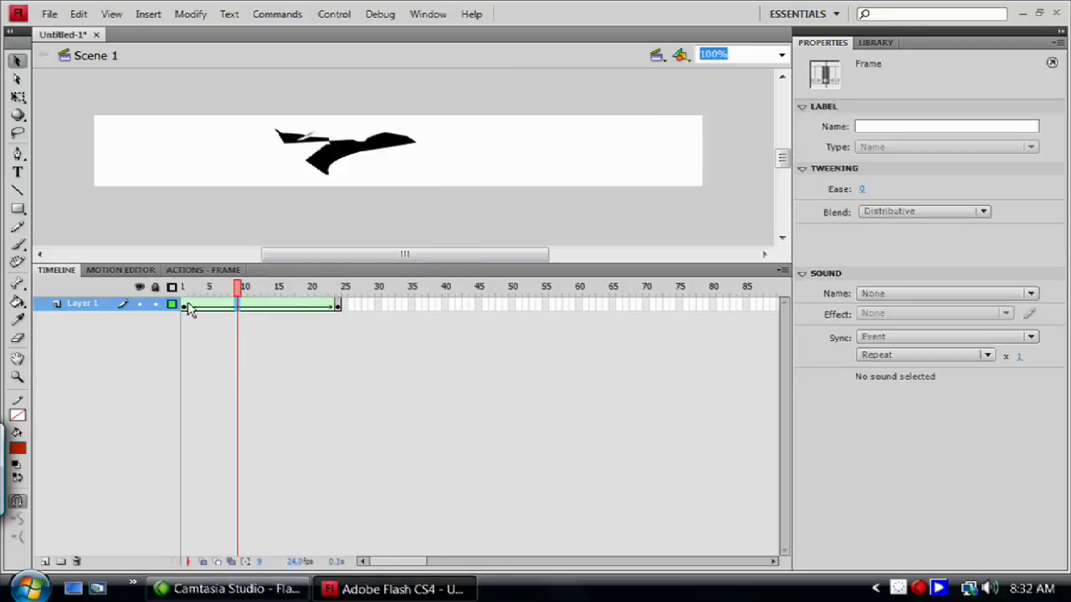
{"action": "left_click", "coordinate": [46, 562]}
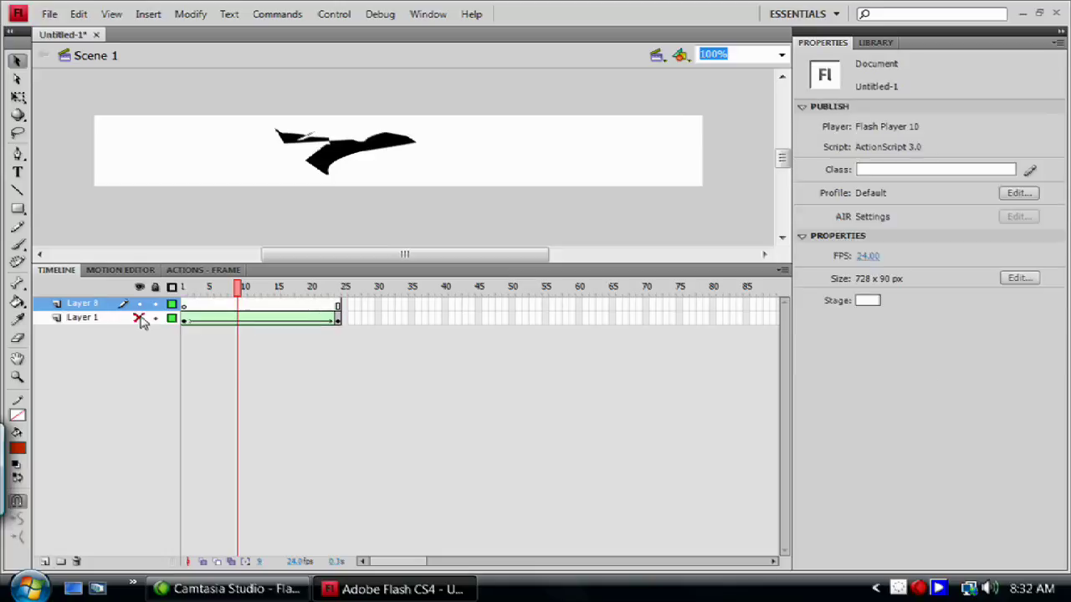
{"action": "left_click", "coordinate": [140, 319]}
{"action": "left_click", "coordinate": [94, 321]}
{"action": "left_click", "coordinate": [139, 319]}
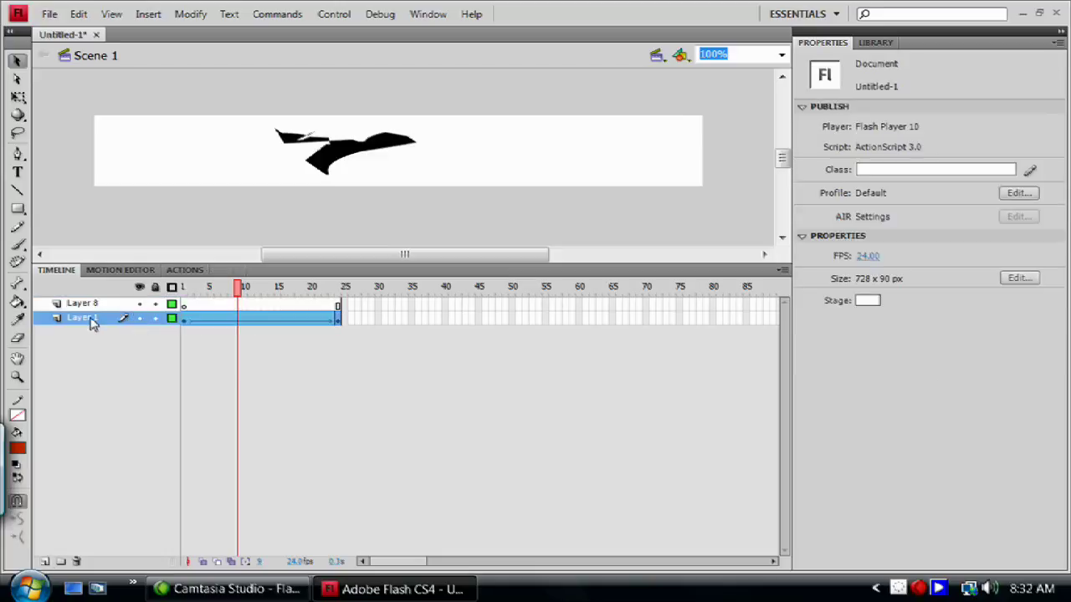
{"action": "left_click", "coordinate": [76, 561]}
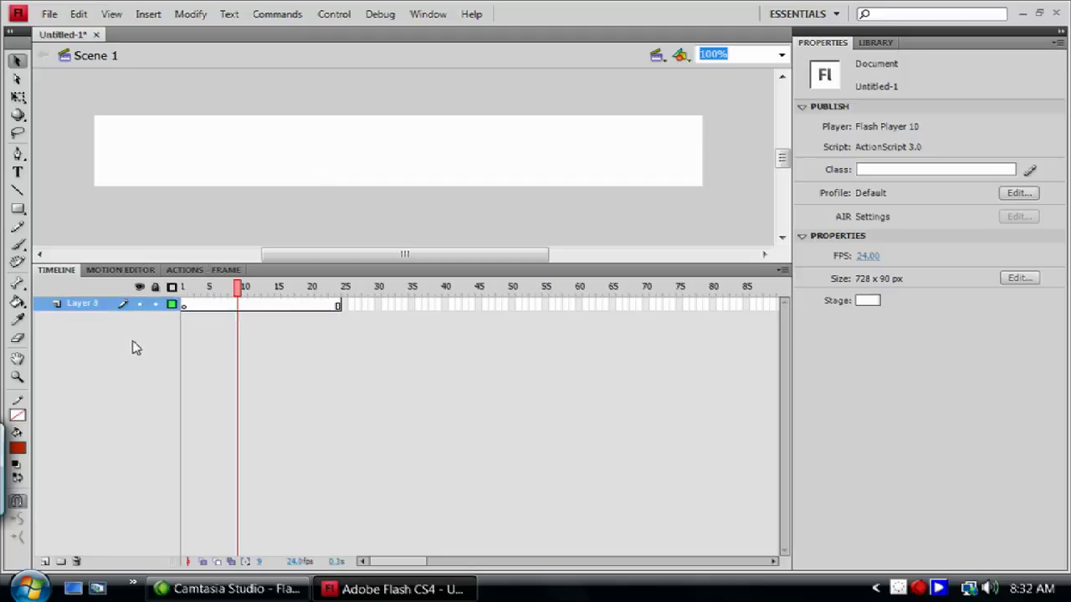
Draw a red circle without a stroke near the stage's left edge using the Oval tool
{"action": "left_click", "coordinate": [17, 210]}
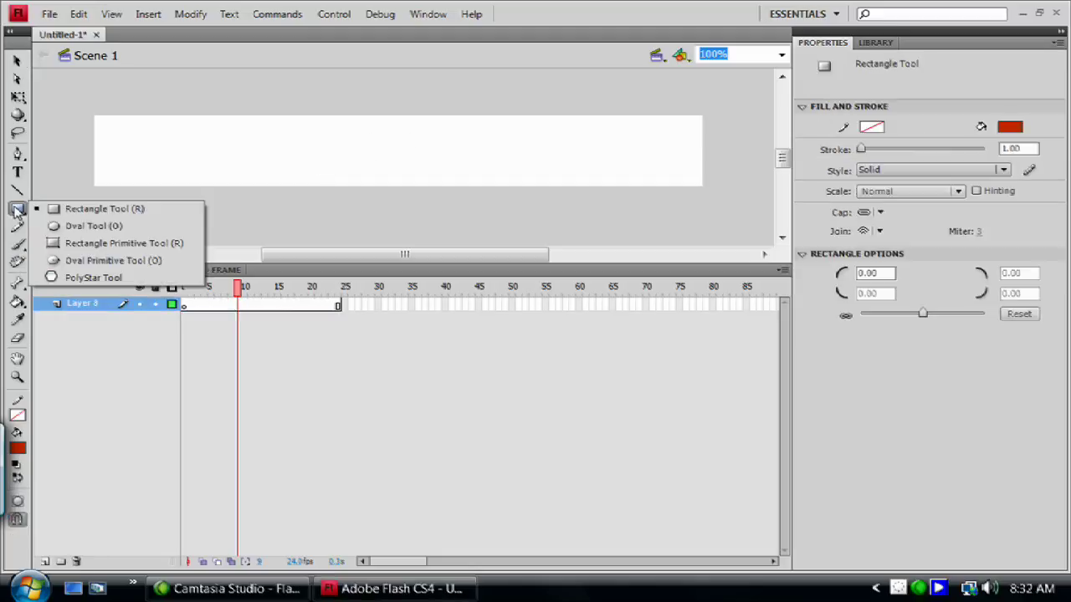
{"action": "left_click", "coordinate": [77, 226]}
{"action": "left_click_drag", "start_coordinate": [114, 125], "coordinate": [168, 172]}
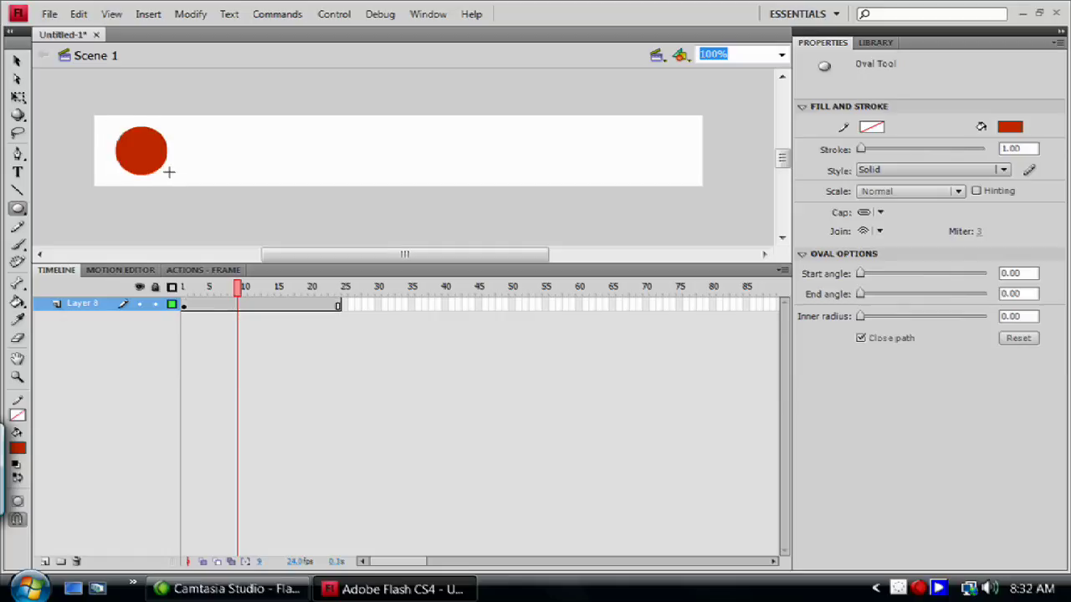
Open Motion Presets, move it clear of the stage, and select bounce-in-3D from the Default Presets
{"action": "left_click", "coordinate": [428, 16]}
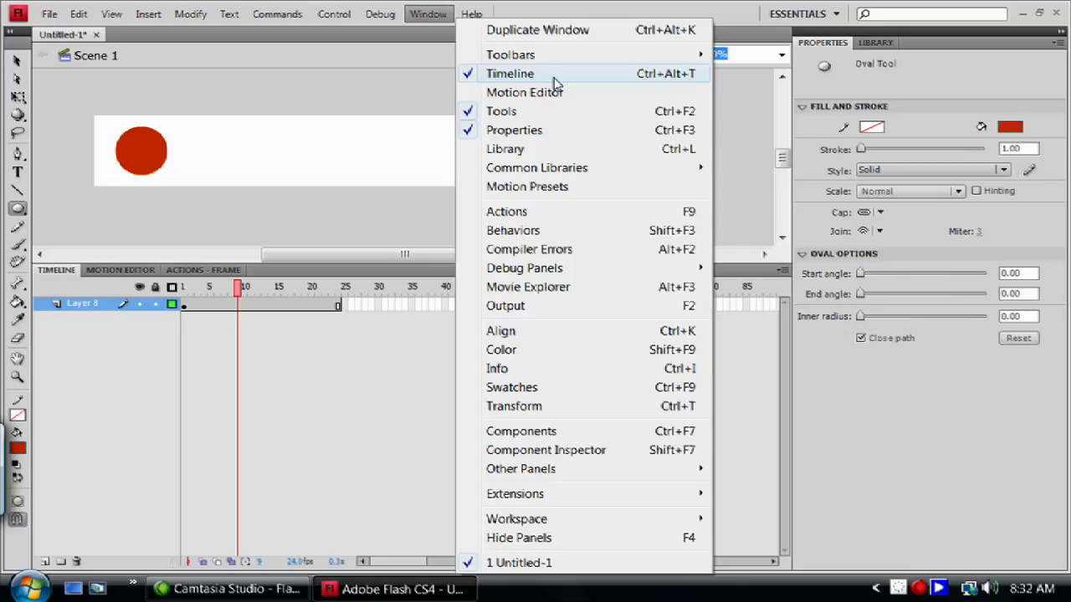
{"action": "left_click", "coordinate": [566, 186]}
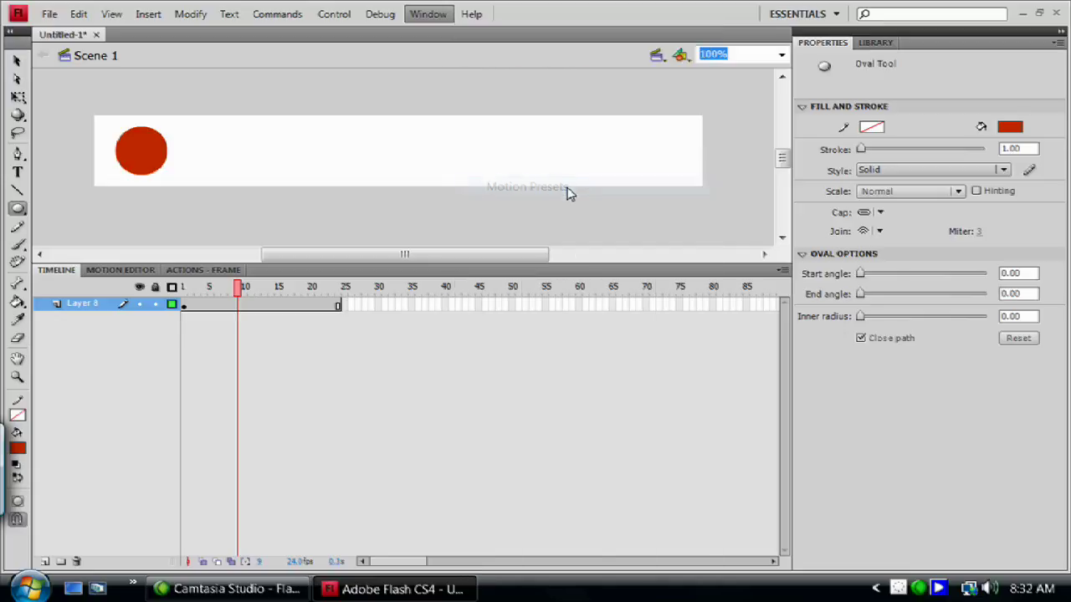
{"action": "left_click_drag", "start_coordinate": [524, 152], "coordinate": [845, 179]}
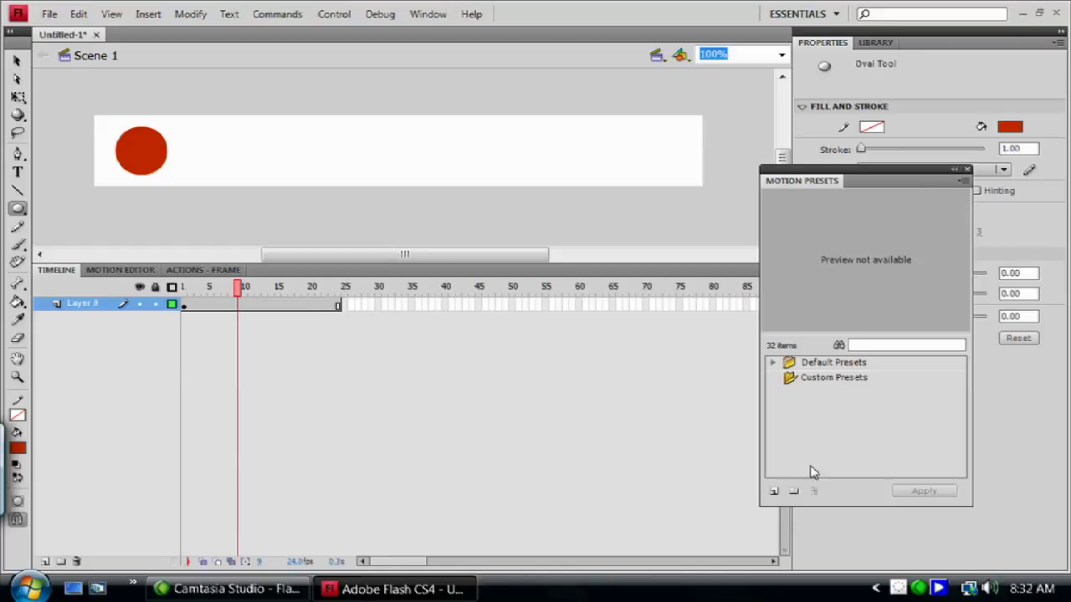
{"action": "left_click", "coordinate": [774, 364]}
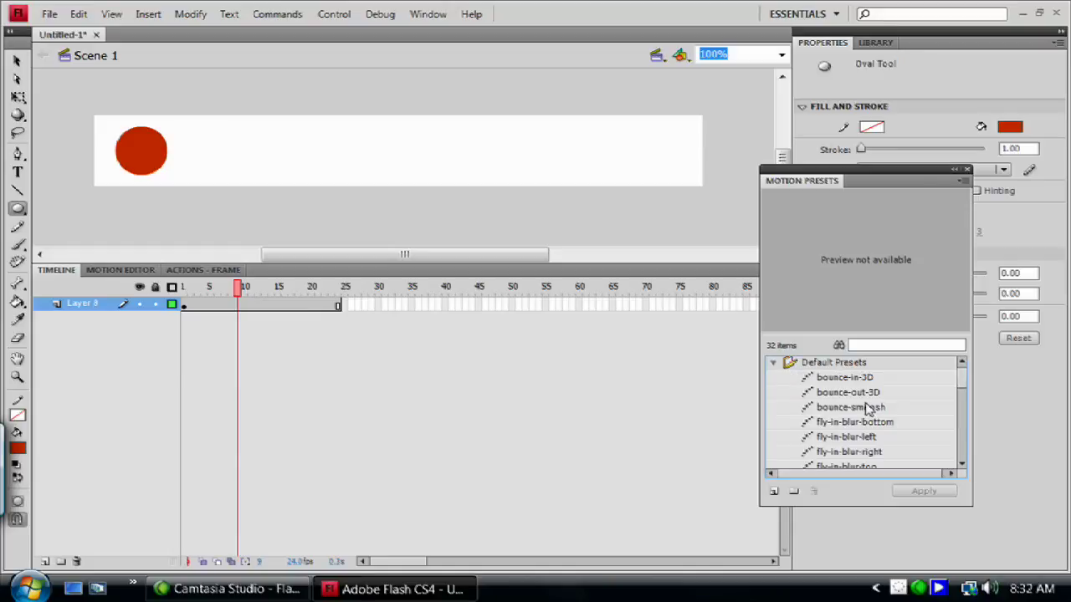
{"action": "left_click", "coordinate": [808, 381]}
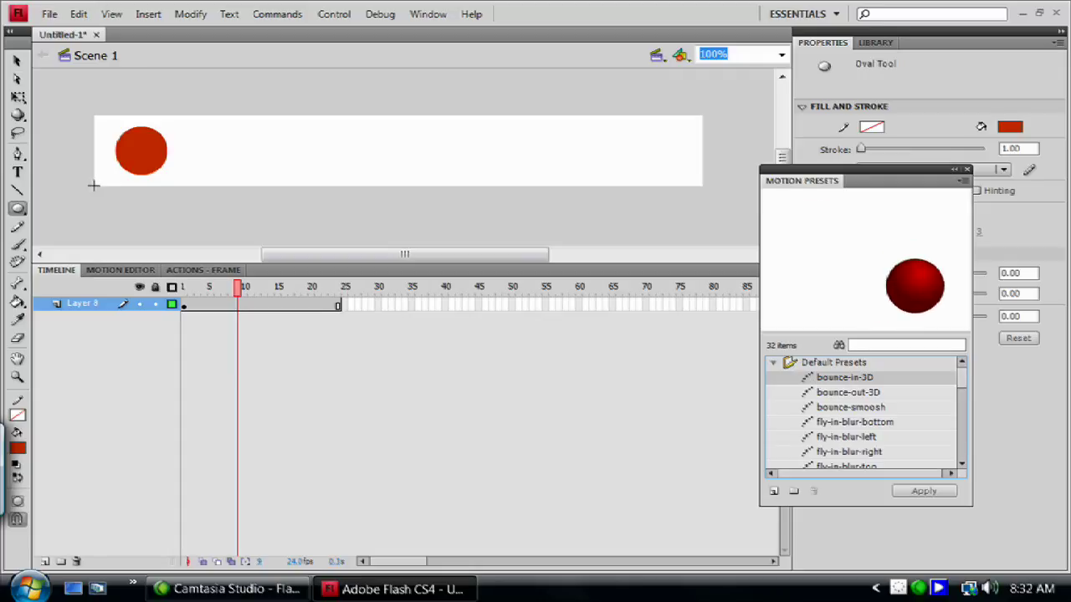
Select the red circle on the stage and preview the bounce-out-3D, bounce-smoosh and fly-in-blur-bottom presets
{"action": "left_click", "coordinate": [15, 61]}
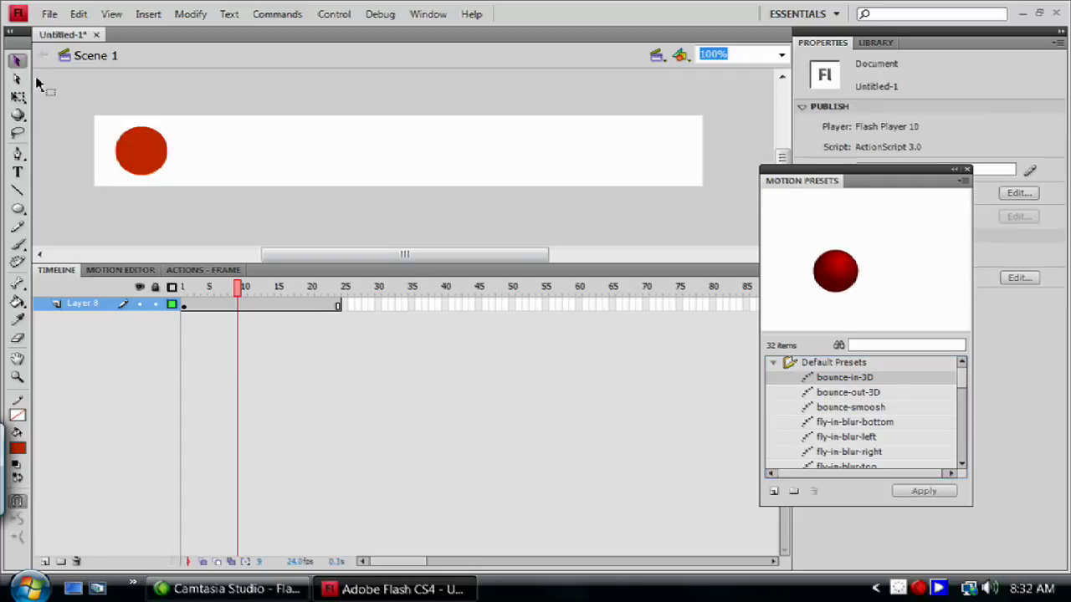
{"action": "left_click", "coordinate": [156, 164]}
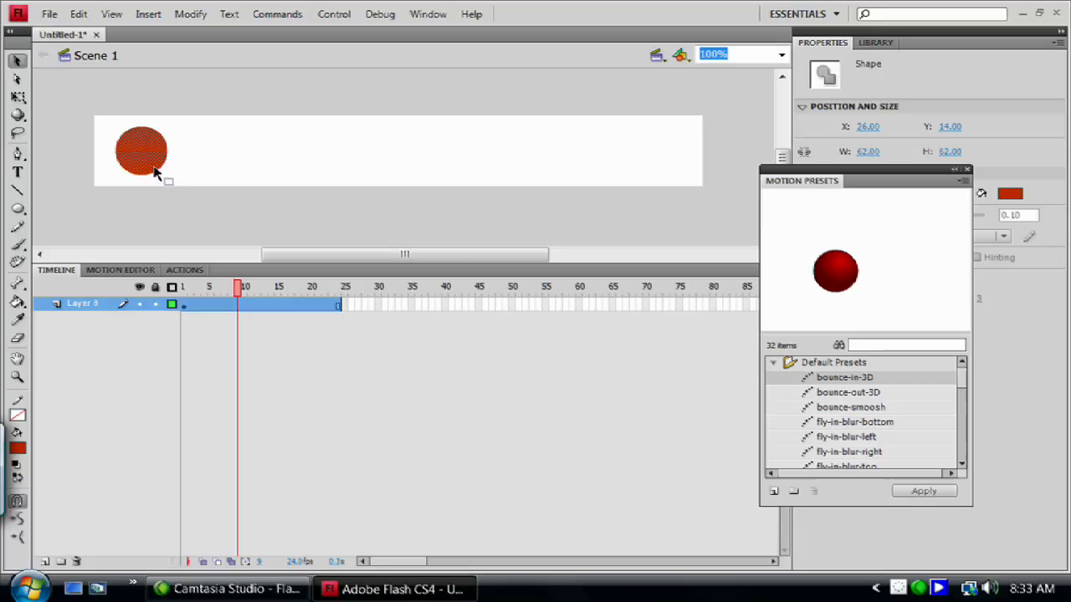
{"action": "left_click", "coordinate": [847, 392]}
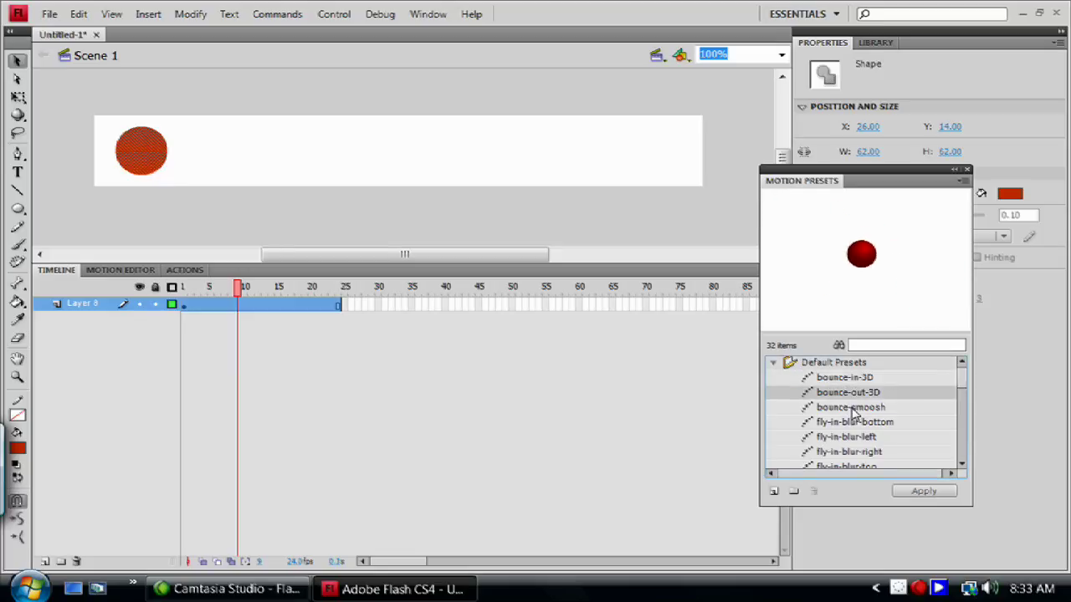
{"action": "left_click", "coordinate": [854, 408]}
{"action": "left_click", "coordinate": [852, 423]}
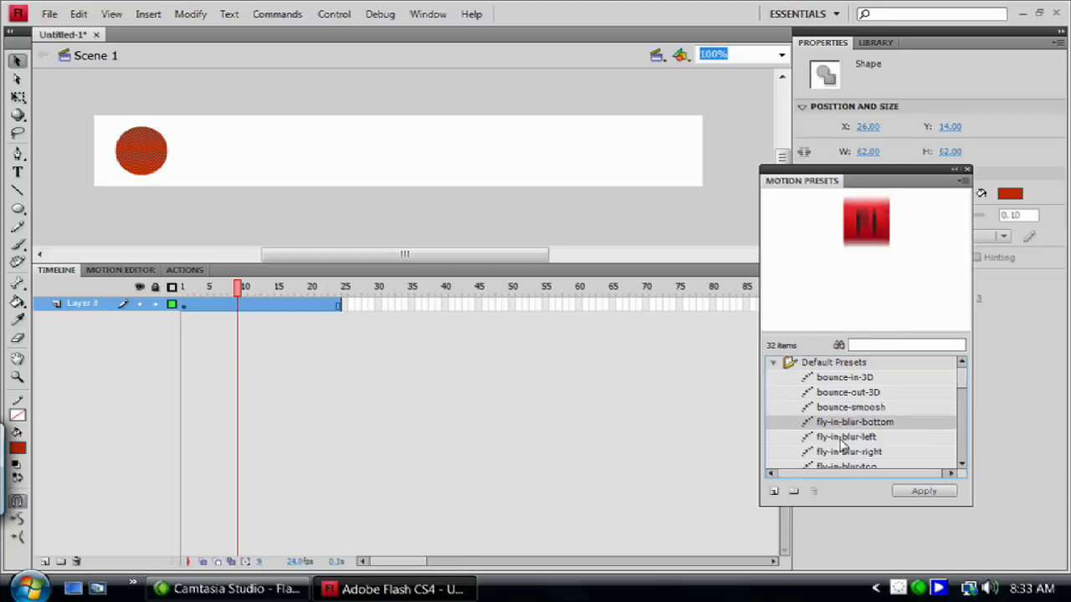
Apply the fly-in-blur-left preset to the circle, converting it to a symbol, and play the tween from frame 1
{"action": "left_click", "coordinate": [844, 442]}
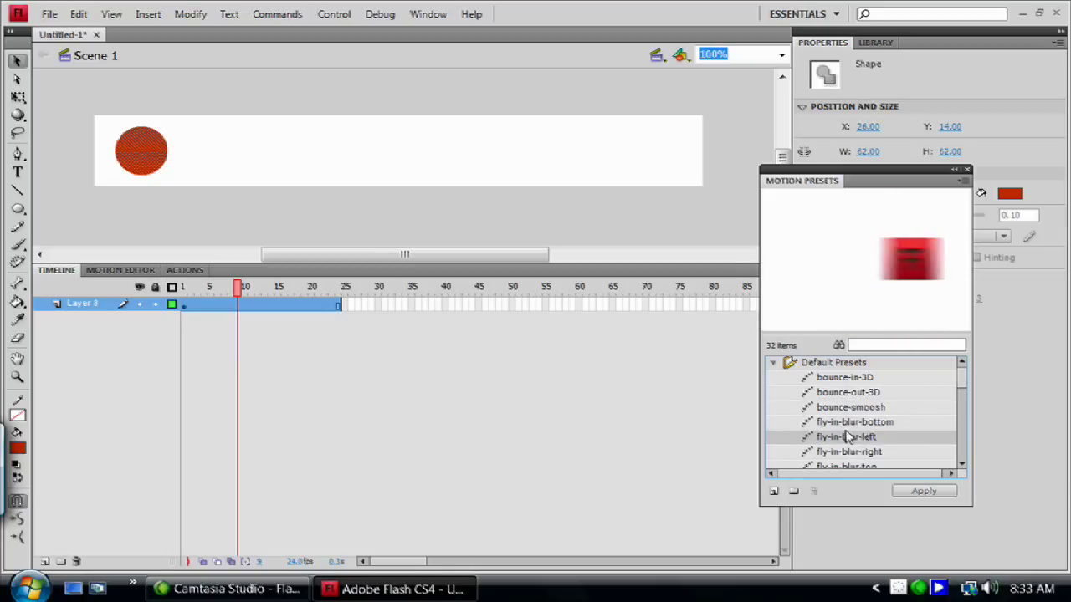
{"action": "left_click", "coordinate": [924, 496]}
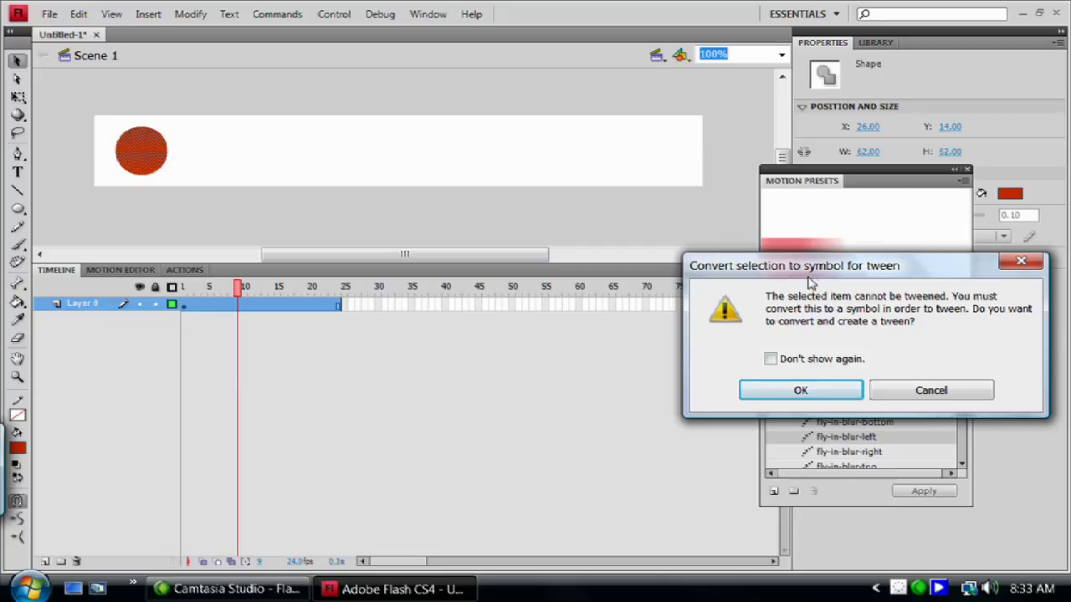
{"action": "left_click", "coordinate": [816, 393]}
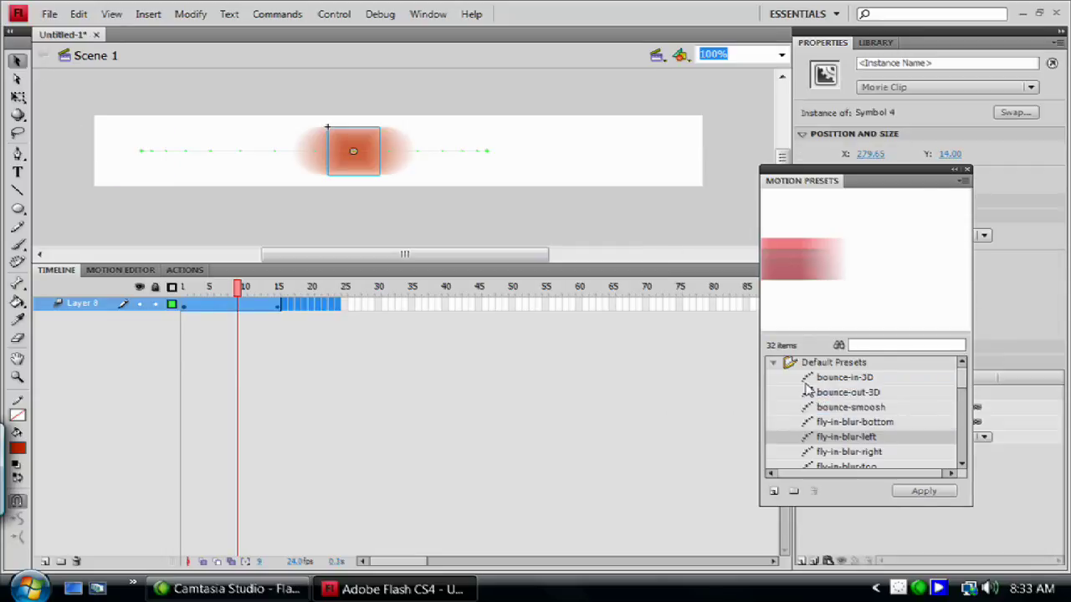
{"action": "left_click", "coordinate": [181, 287]}
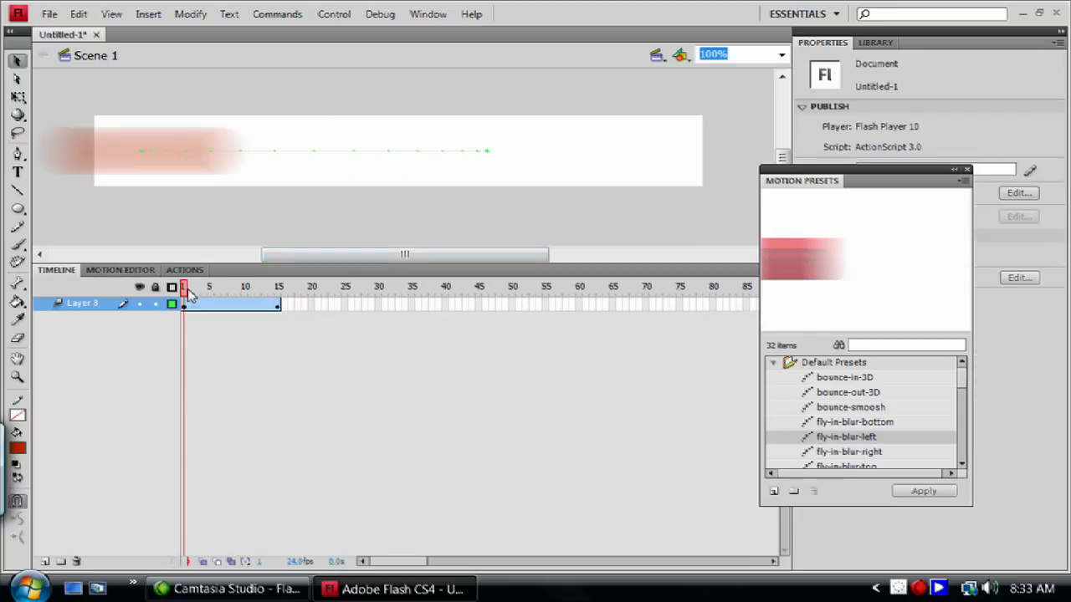
{"action": "key", "text": "Return"}
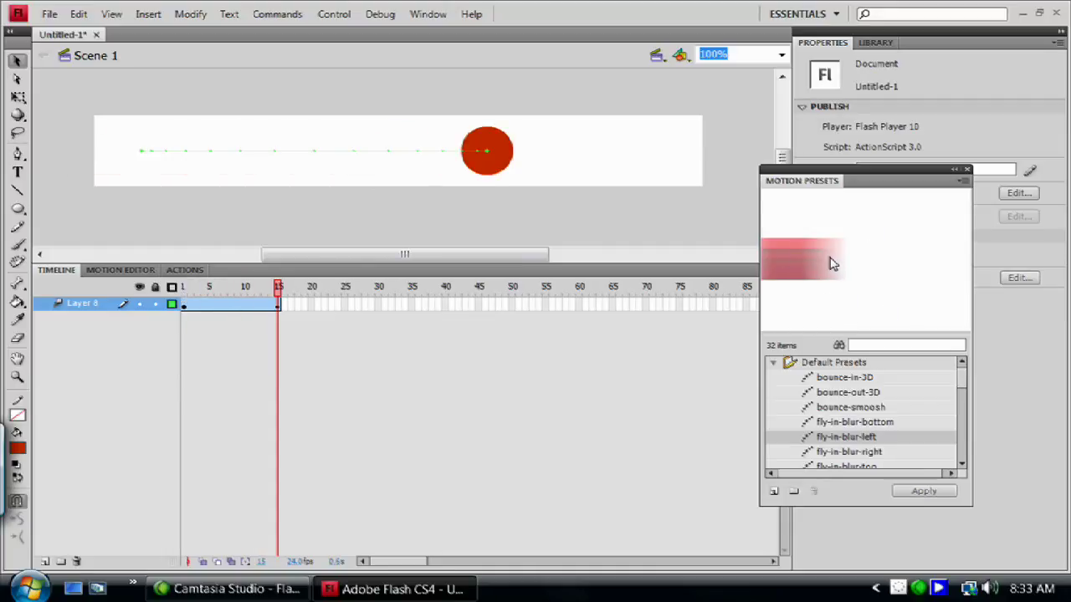
Select the circle's tween span and replace its motion with the bounce-in-3D preset
{"action": "left_click", "coordinate": [253, 306]}
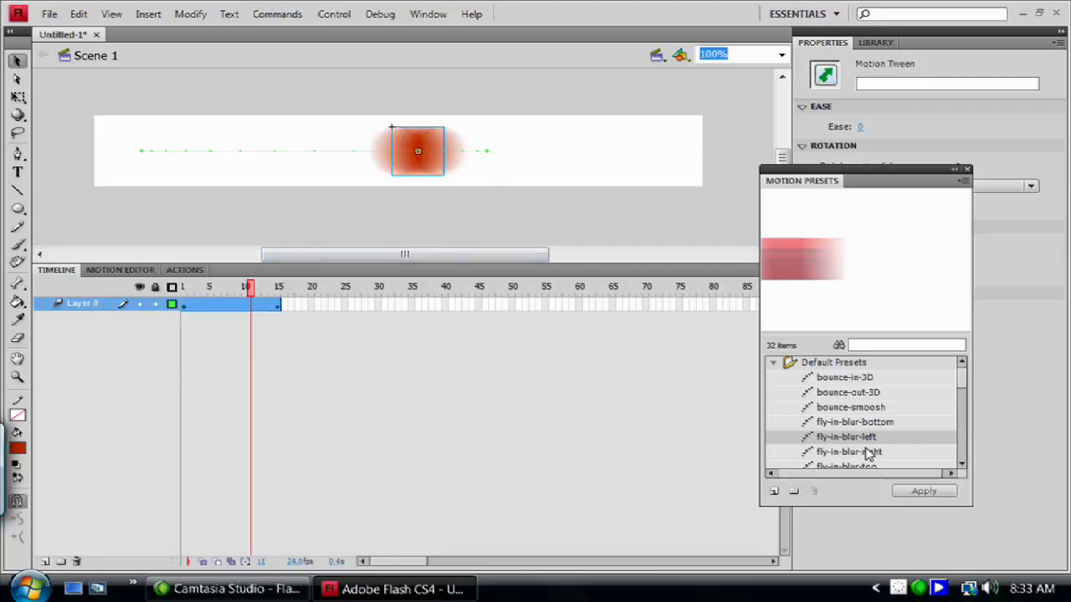
{"action": "left_click", "coordinate": [862, 378]}
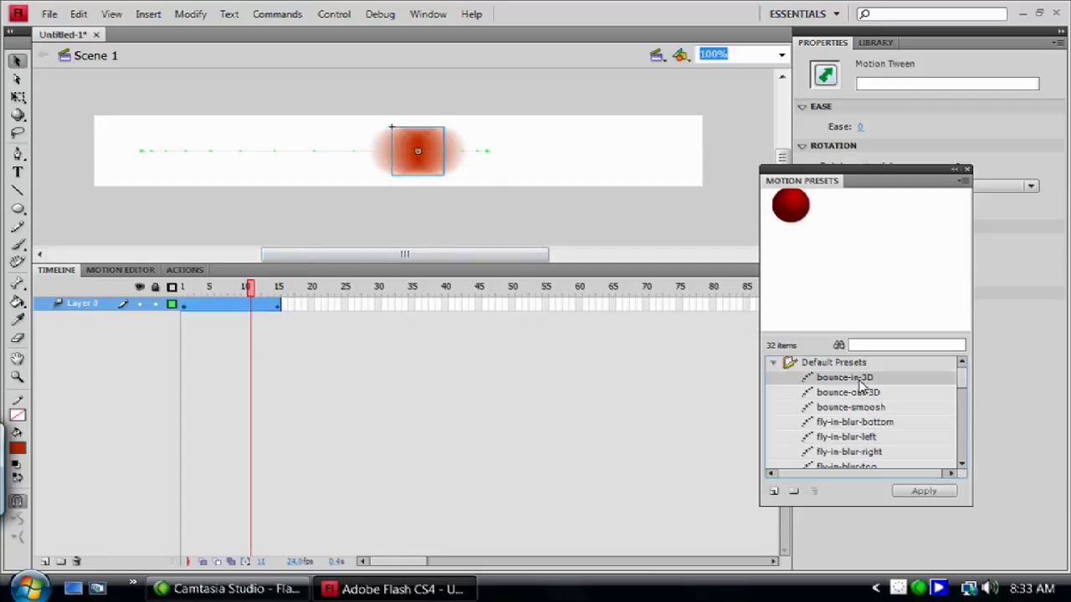
{"action": "left_click", "coordinate": [928, 493]}
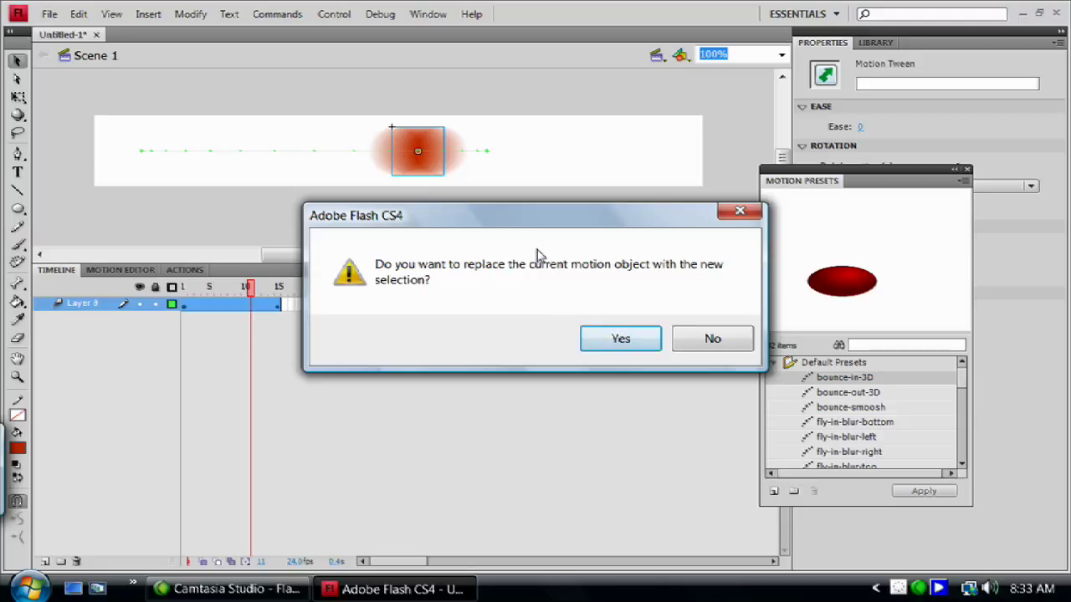
{"action": "left_click", "coordinate": [641, 343]}
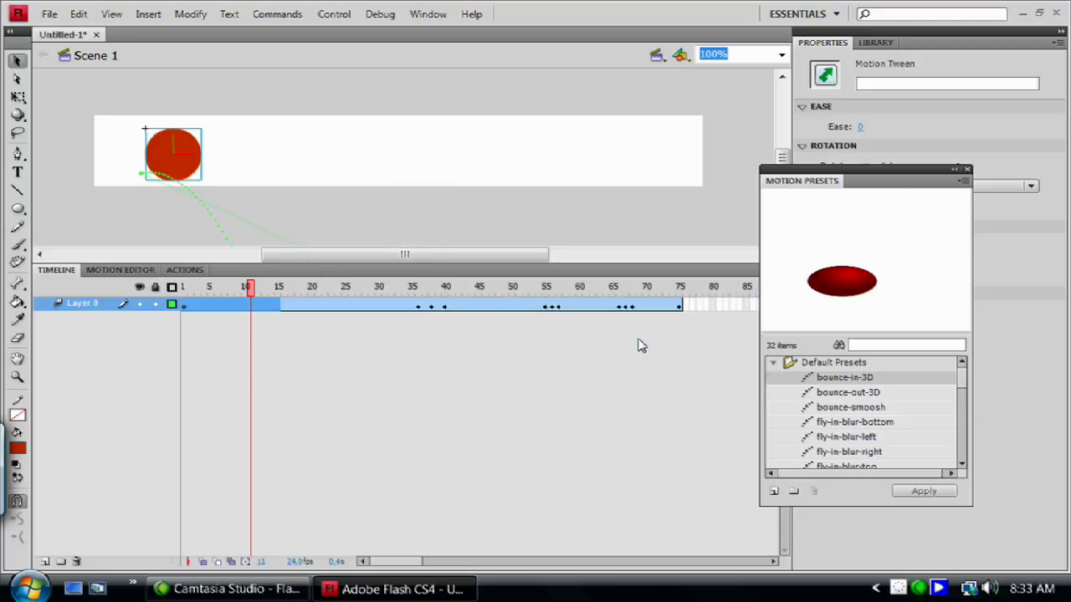
Play the bounce animation on the timeline and undo the preset replacement
{"action": "key", "text": "Return"}
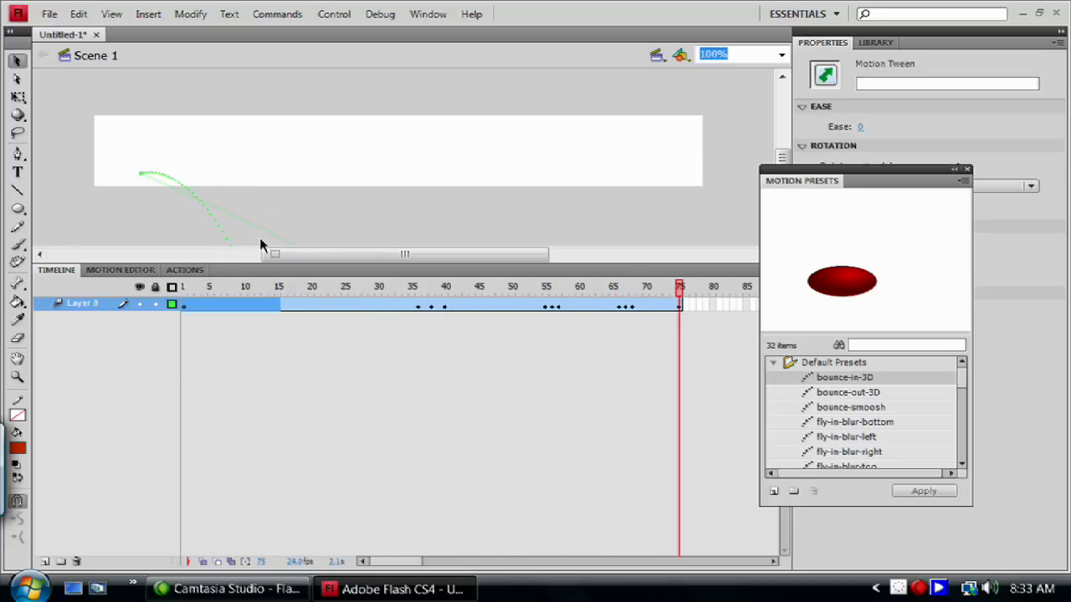
{"action": "key", "text": "Return"}
{"action": "key", "text": "ctrl+z"}
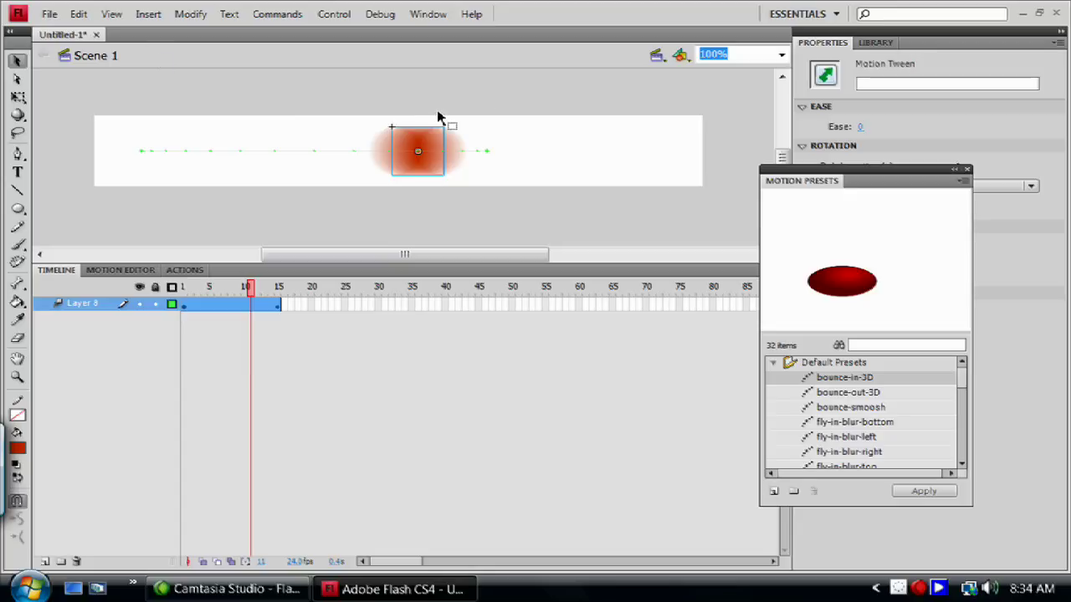
Convert the tweened ball to a movie clip symbol named BlurBall
{"action": "left_click", "coordinate": [189, 15]}
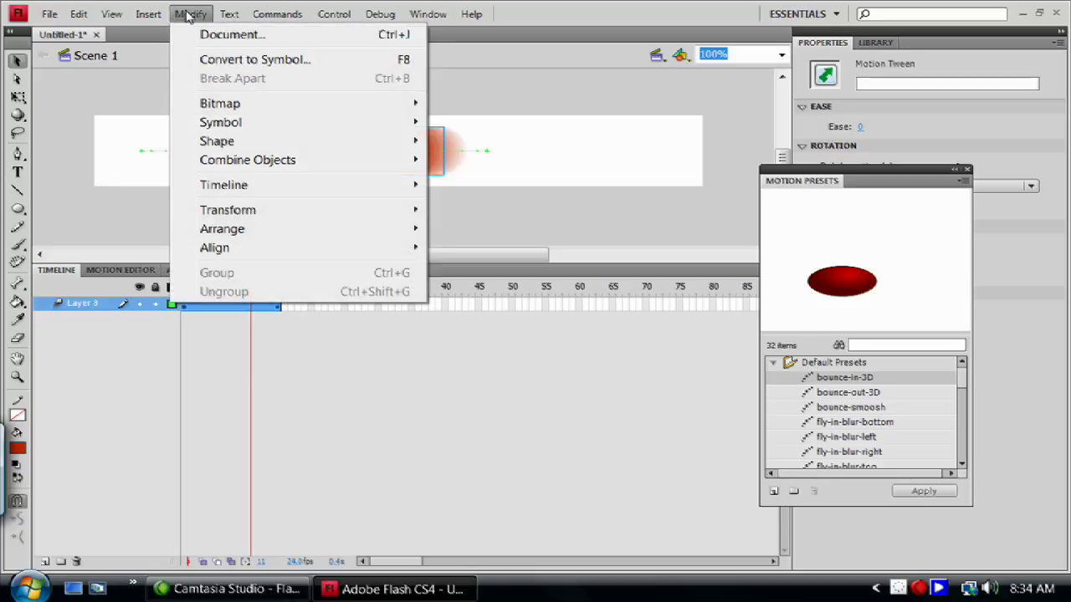
{"action": "left_click", "coordinate": [251, 59]}
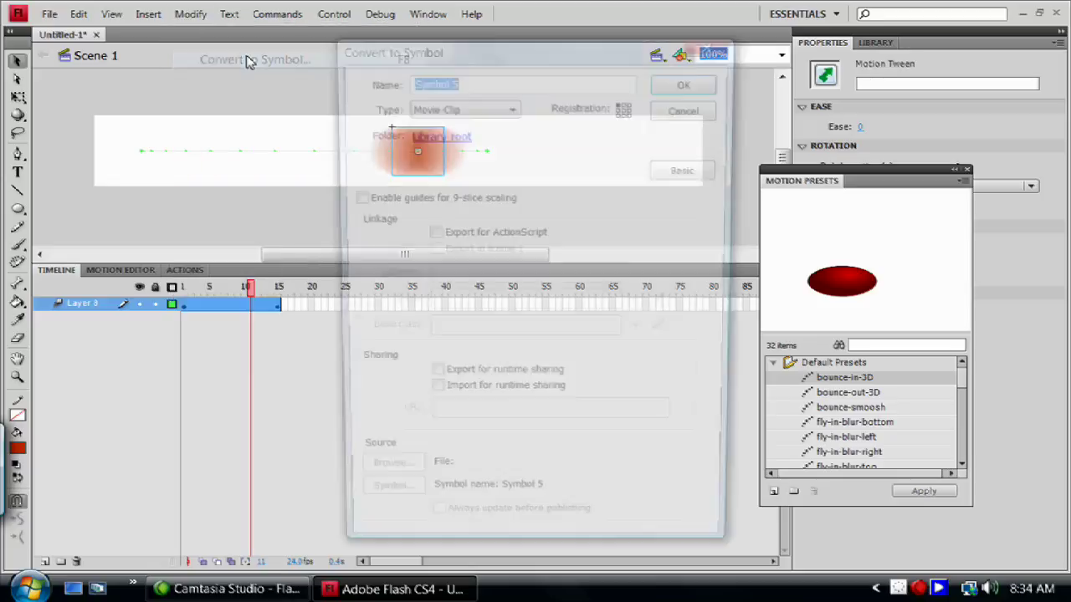
{"action": "type", "text": "BlurBall"}
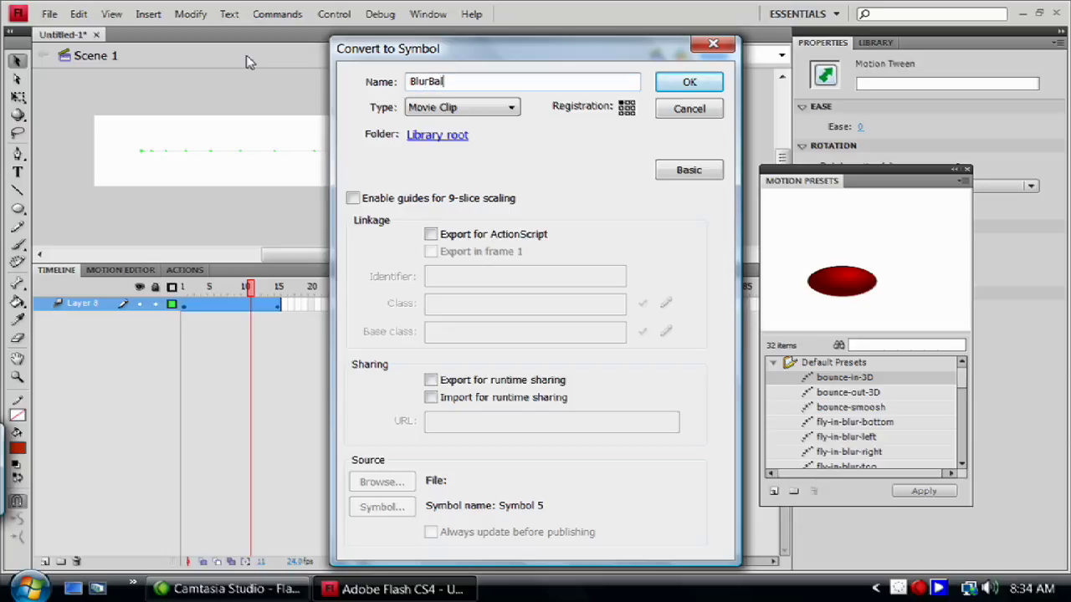
{"action": "left_click", "coordinate": [677, 82]}
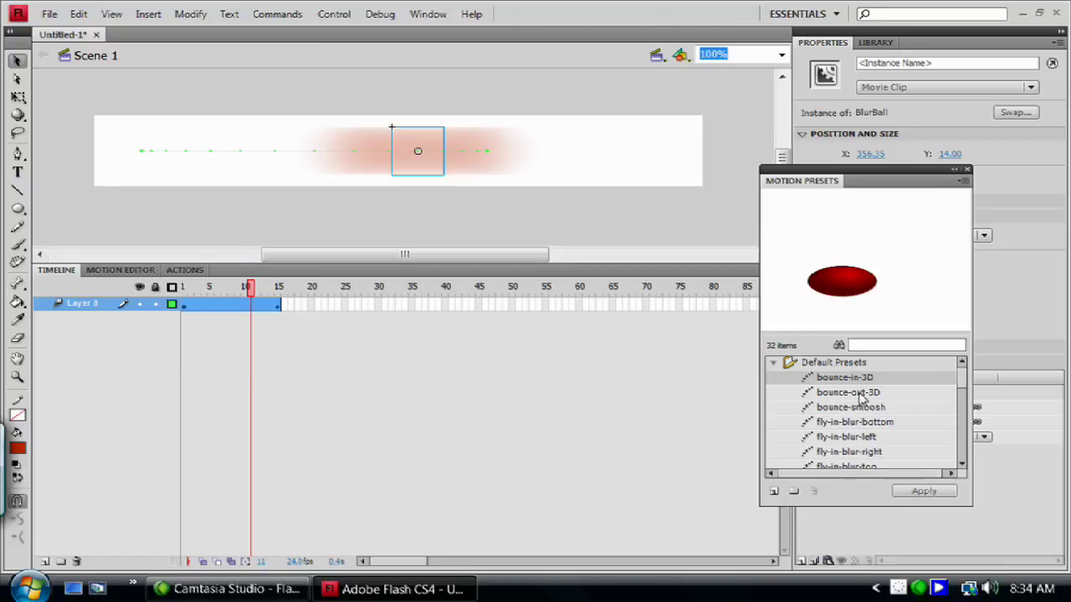
Try to apply bounce-in-3D to the BlurBall instance, but decline replacing the current motion object, and clear the selection
{"action": "left_click", "coordinate": [935, 492]}
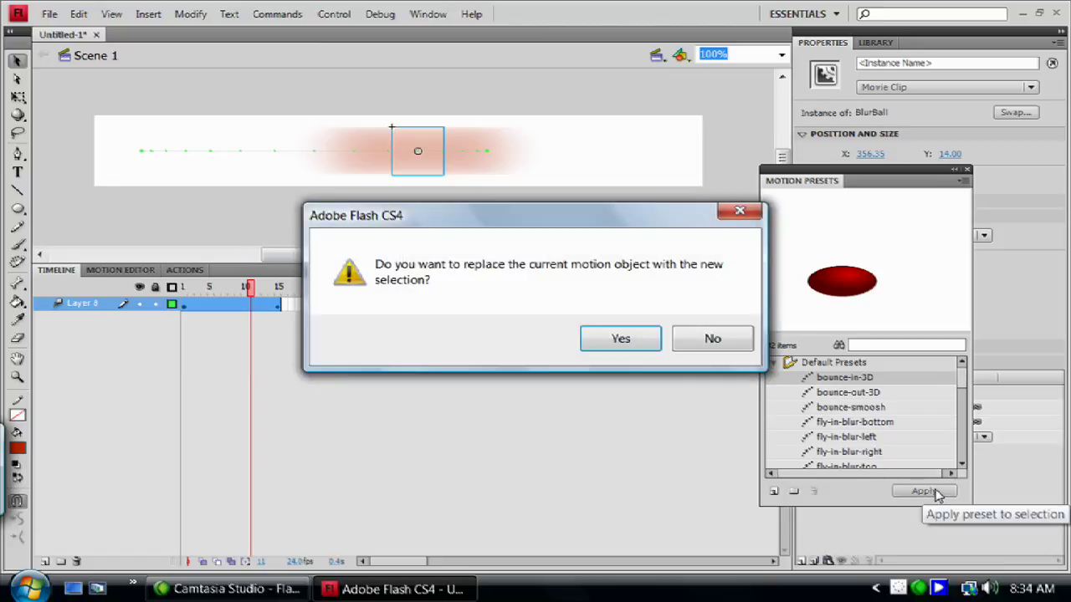
{"action": "left_click", "coordinate": [726, 337]}
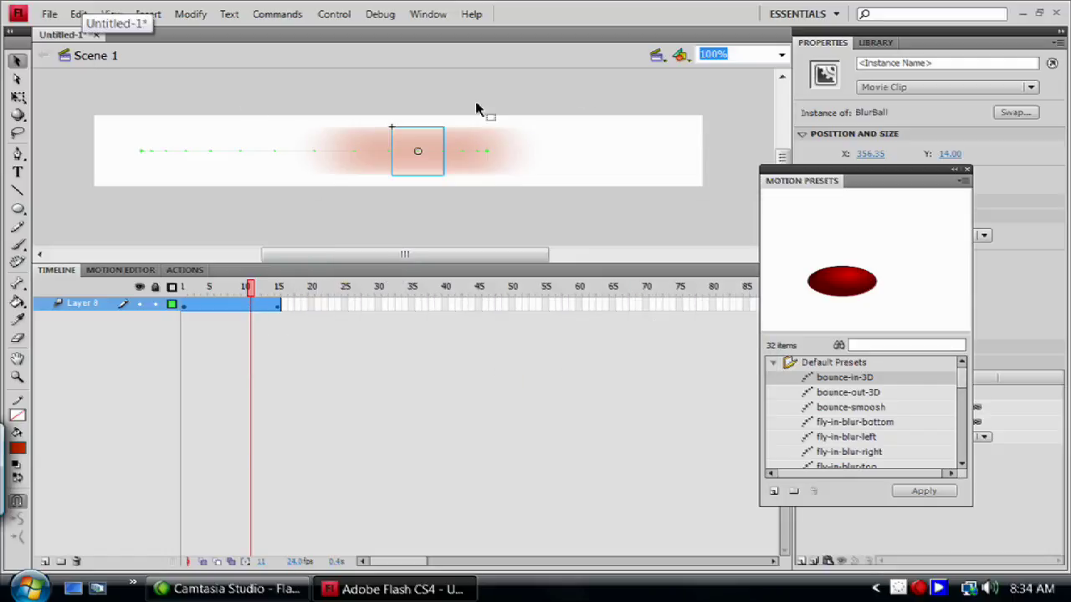
{"action": "left_click", "coordinate": [314, 460]}
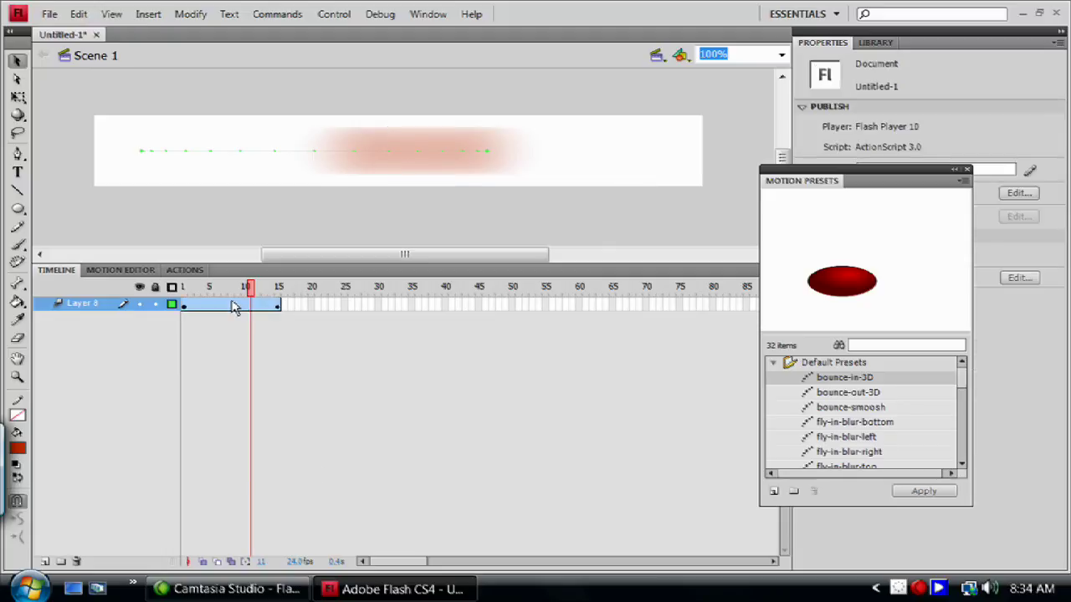
Delete the BlurBall instance from the tween and undo the deletion
{"action": "left_click", "coordinate": [417, 154]}
{"action": "key", "text": "Delete"}
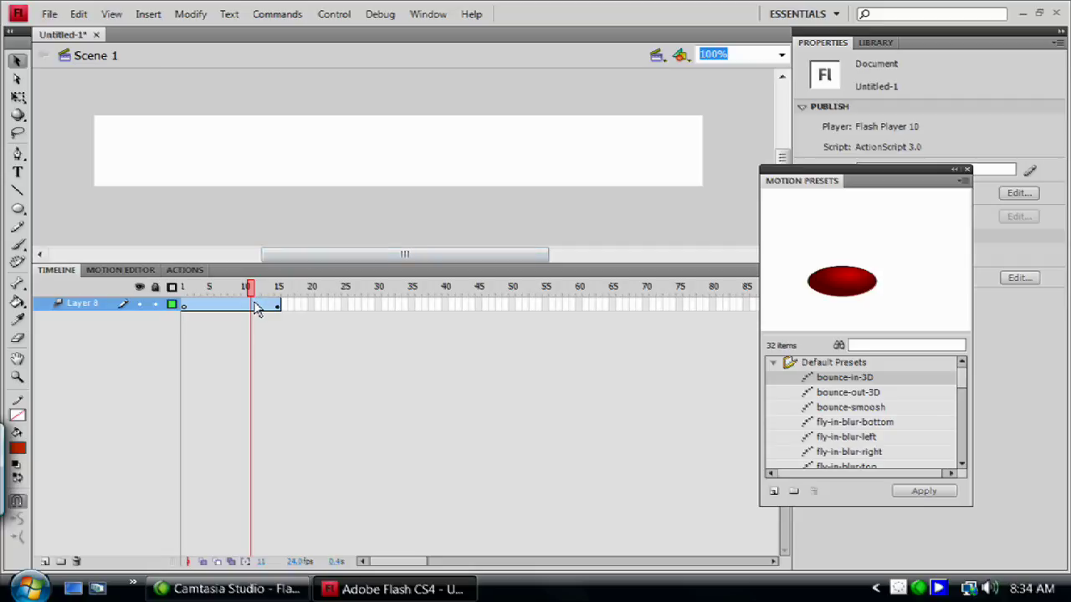
{"action": "key", "text": "ctrl+z"}
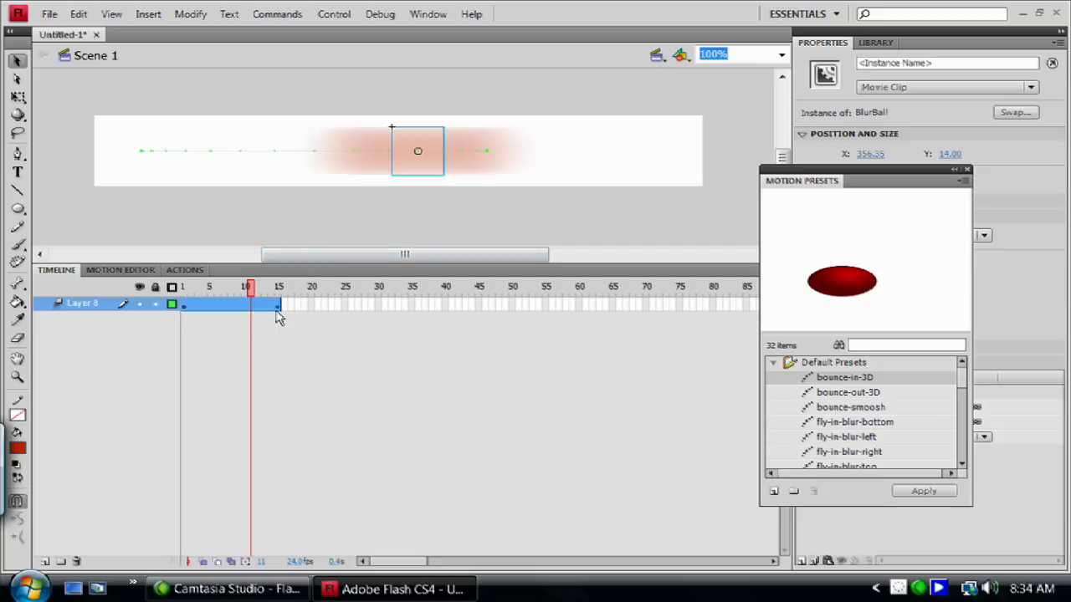
Convert the tween's ball at frame 1 to another movie clip symbol, keeping the suggested name
{"action": "left_click", "coordinate": [194, 327]}
{"action": "left_click", "coordinate": [186, 307]}
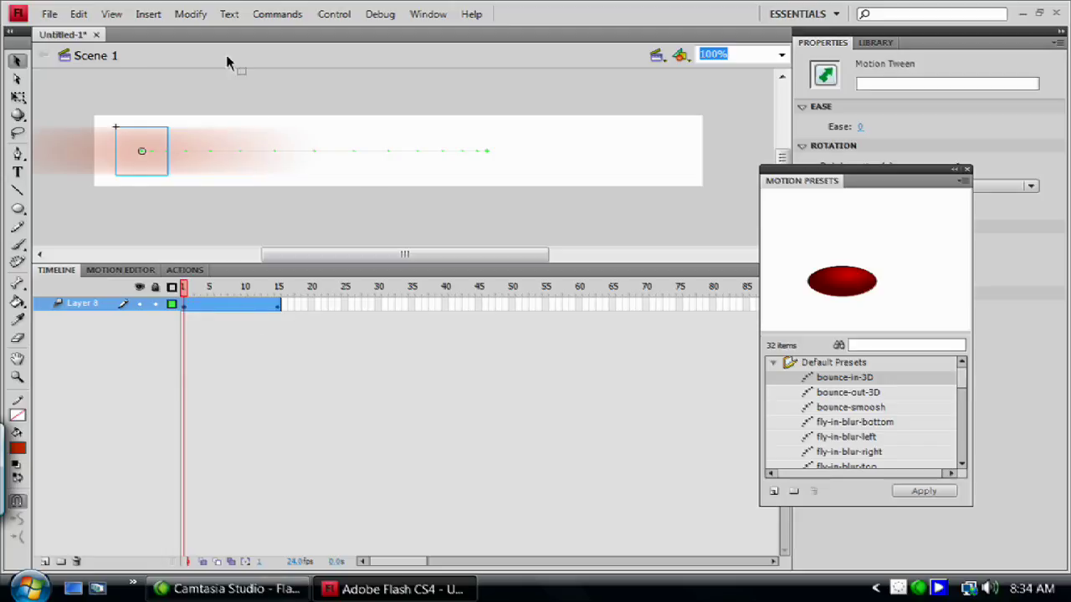
{"action": "left_click", "coordinate": [191, 14]}
{"action": "left_click", "coordinate": [196, 56]}
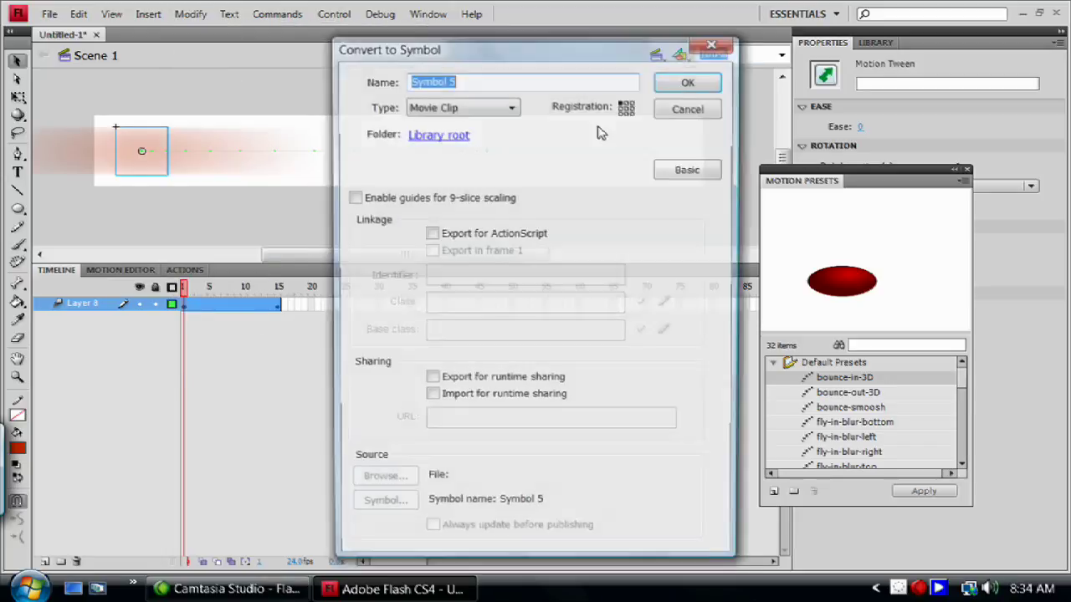
{"action": "left_click", "coordinate": [688, 82]}
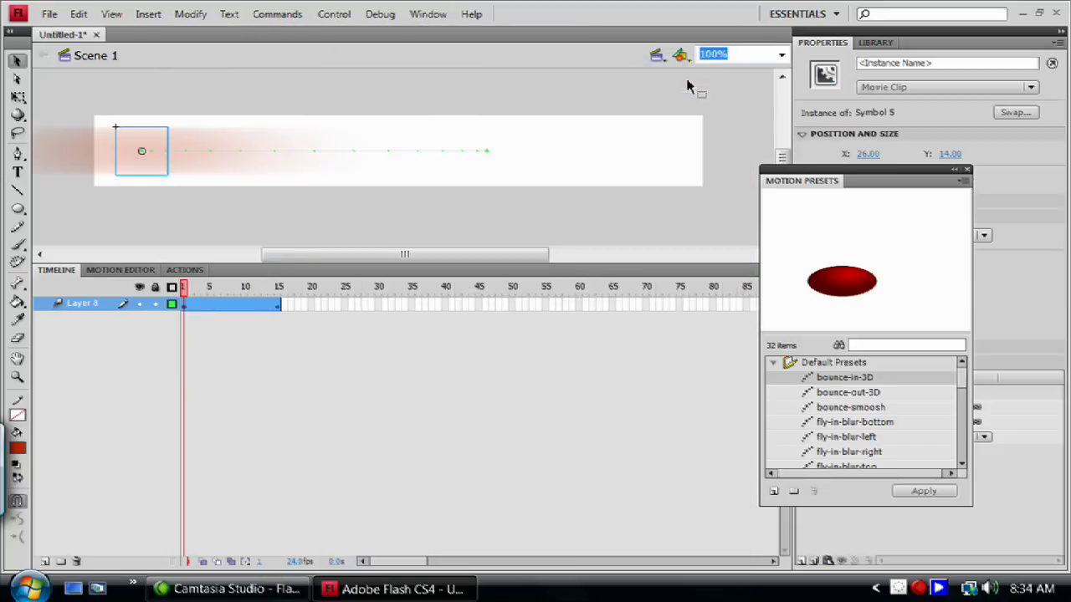
Move the playhead to frame 2 and delete the blurred ball instance from the stage
{"action": "left_click", "coordinate": [266, 335]}
{"action": "left_click_drag", "start_coordinate": [241, 291], "coordinate": [190, 291]}
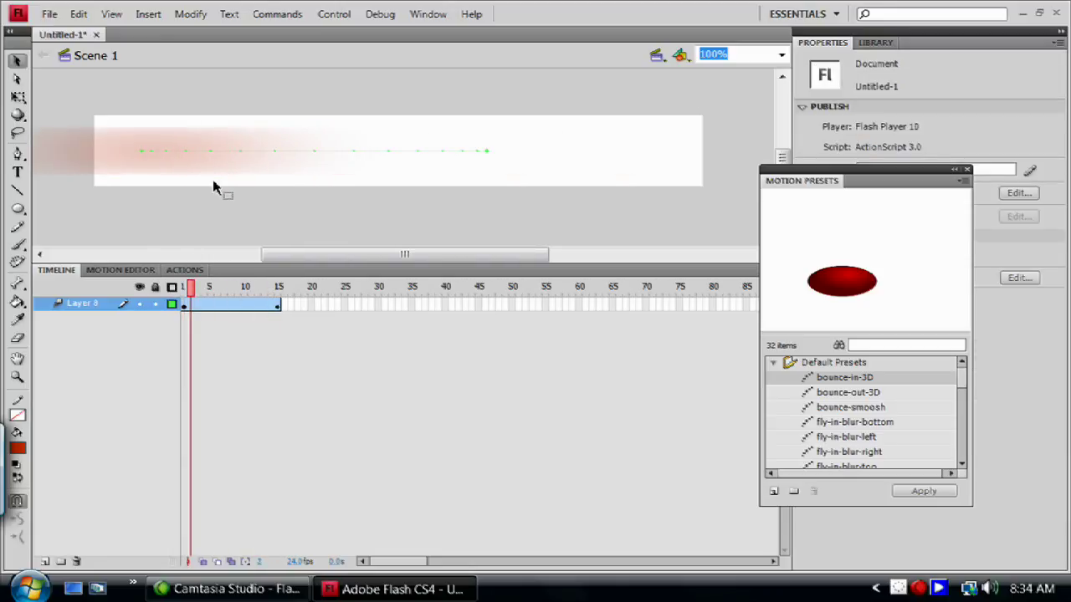
{"action": "left_click", "coordinate": [141, 159]}
{"action": "left_click", "coordinate": [187, 14]}
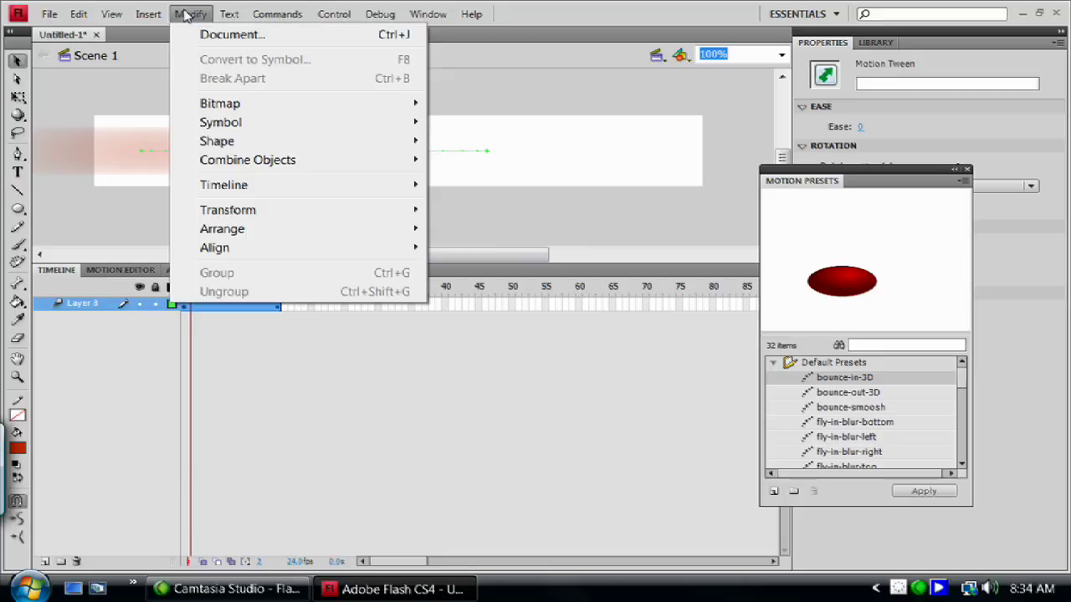
{"action": "left_click", "coordinate": [139, 143]}
{"action": "left_click", "coordinate": [149, 155]}
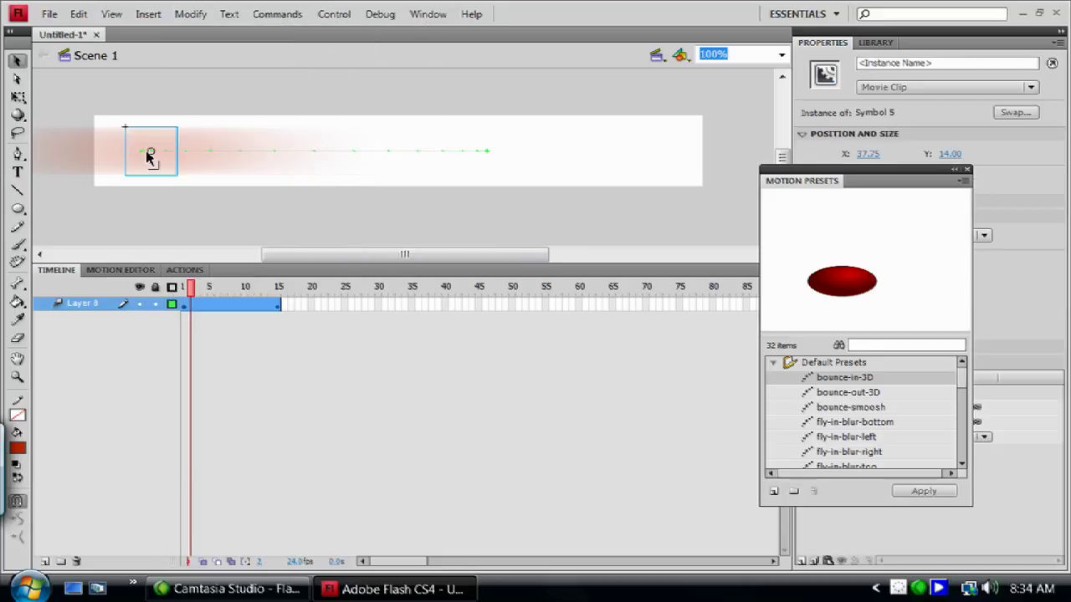
{"action": "key", "text": "Delete"}
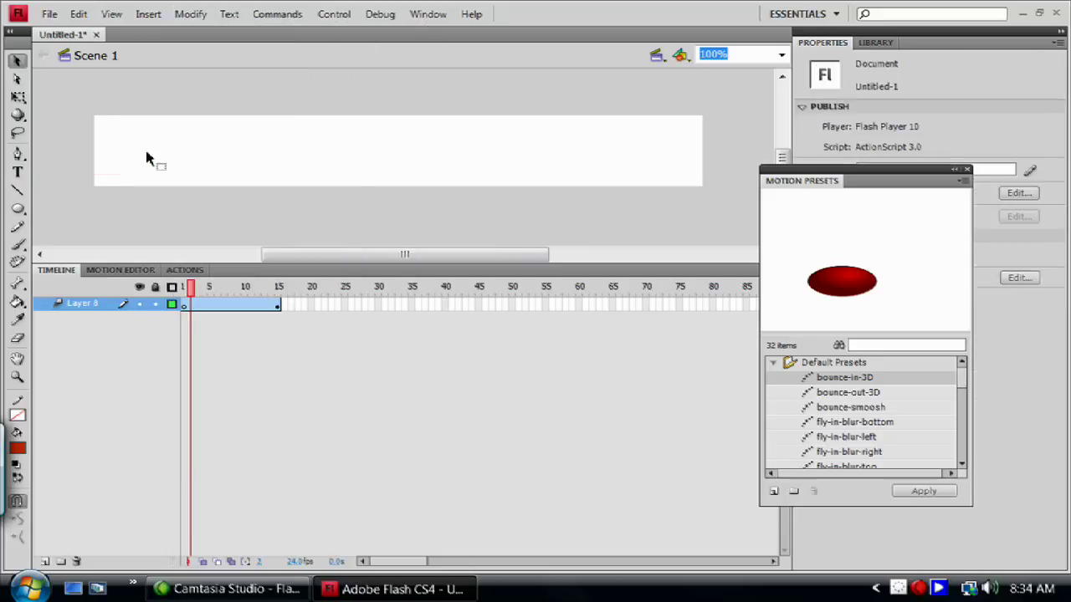
Preview the ball symbols in the Library, keep Motion Presets clear of them, and place BlurBall on the stage in the empty tween
{"action": "left_click", "coordinate": [876, 43]}
{"action": "left_click_drag", "start_coordinate": [834, 173], "coordinate": [693, 181]}
{"action": "left_click", "coordinate": [852, 212]}
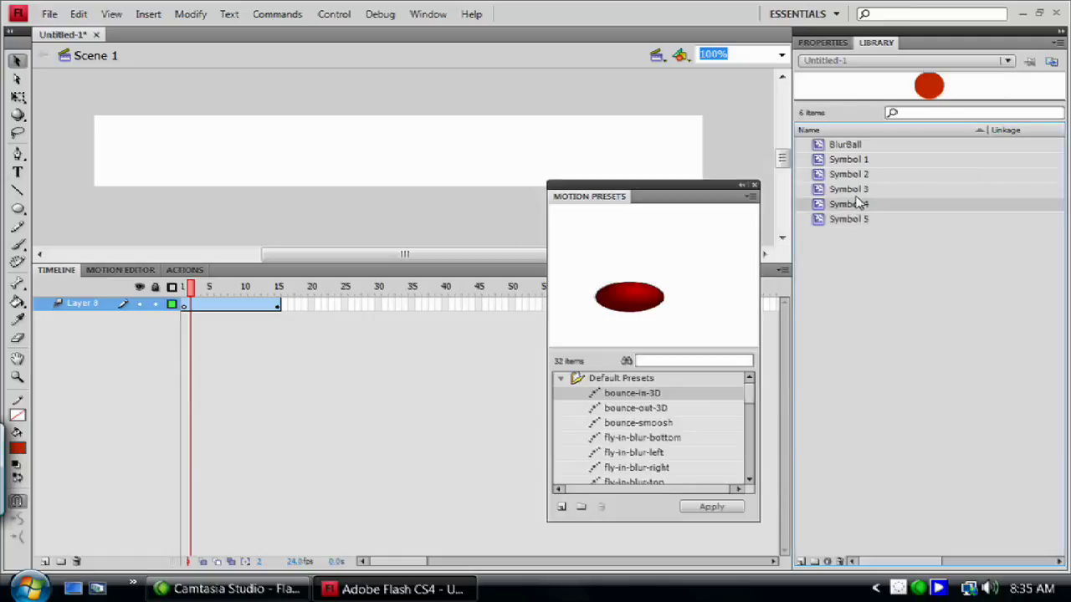
{"action": "left_click", "coordinate": [860, 190]}
{"action": "left_click", "coordinate": [860, 219]}
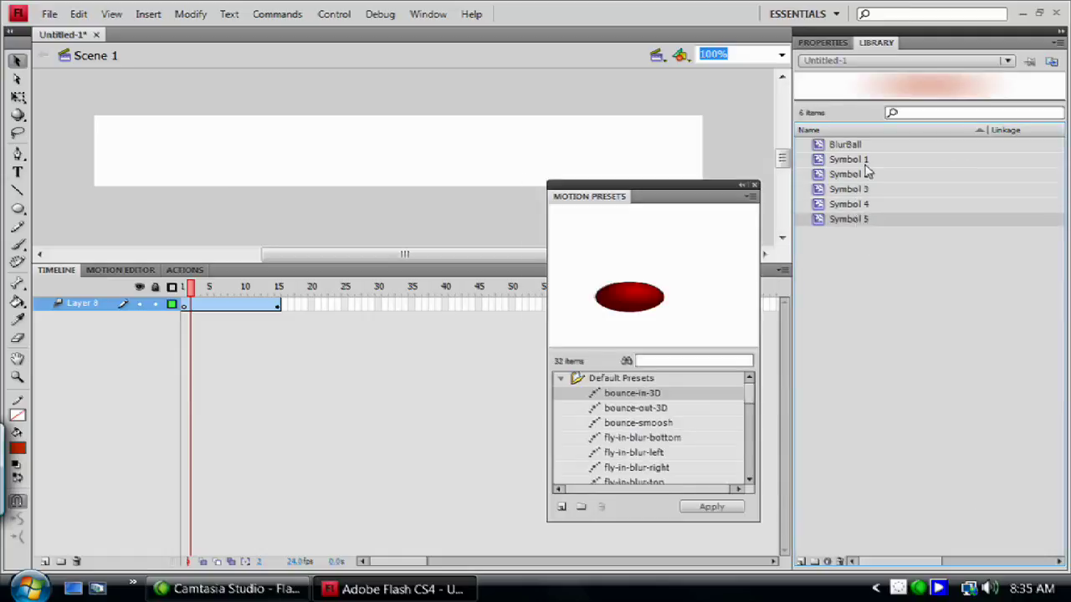
{"action": "left_click", "coordinate": [848, 146]}
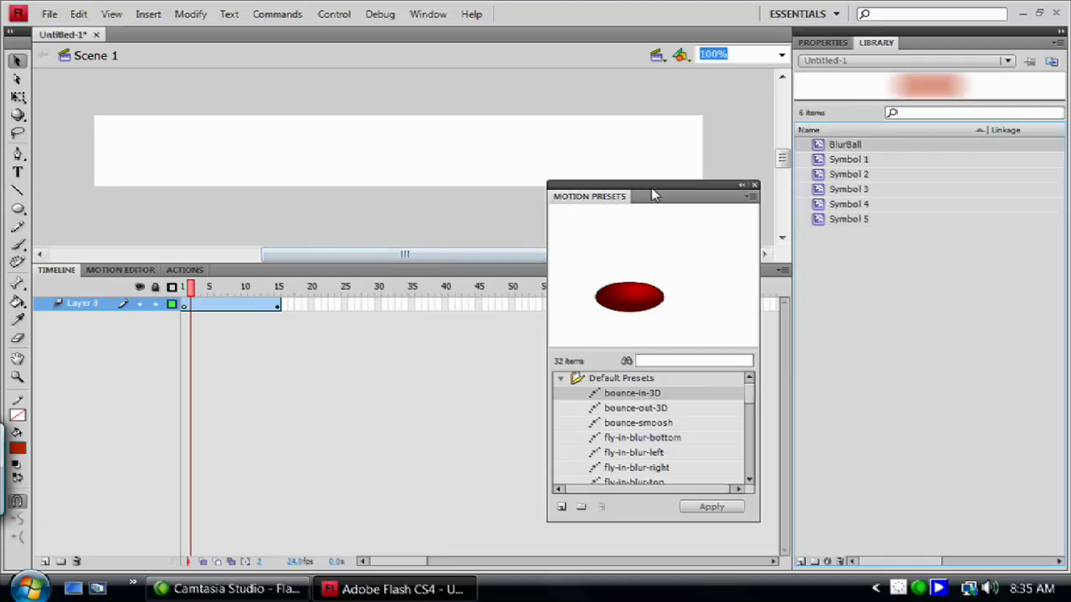
{"action": "left_click_drag", "start_coordinate": [657, 195], "coordinate": [925, 279]}
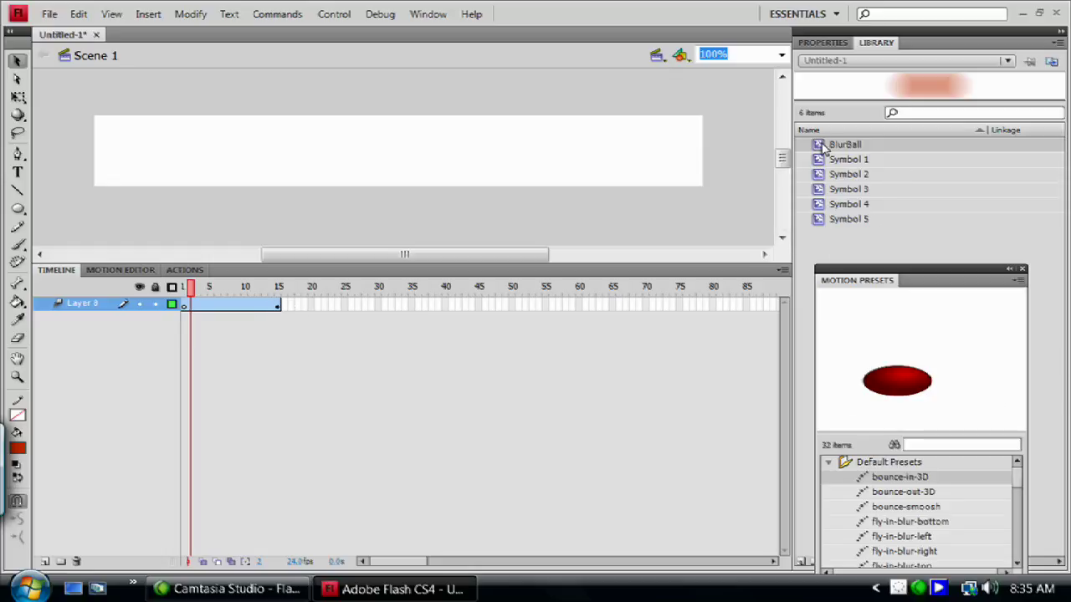
{"action": "left_click_drag", "start_coordinate": [826, 147], "coordinate": [288, 155]}
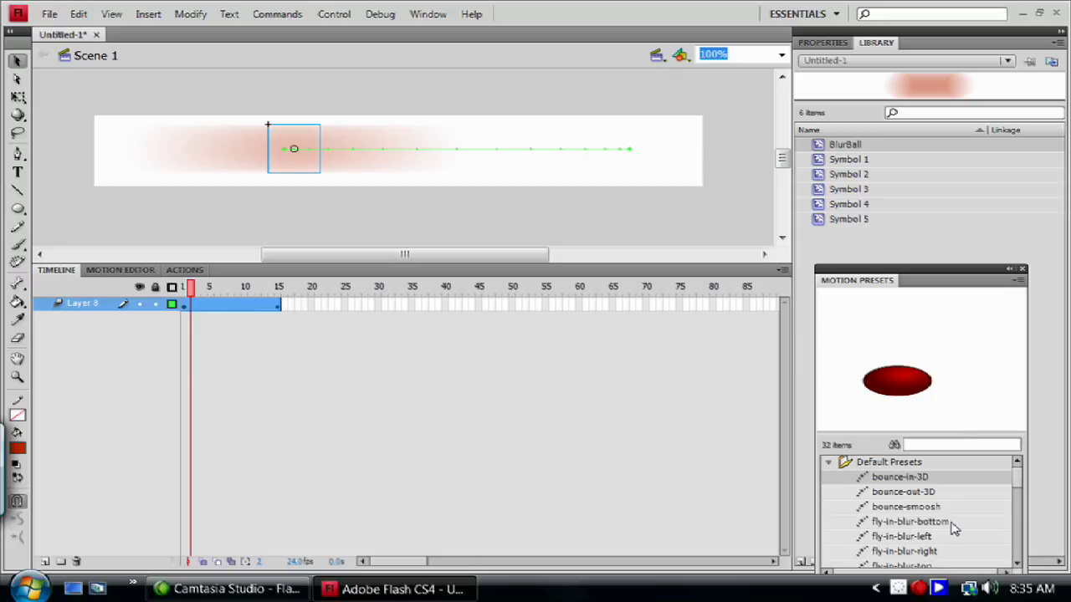
Move Motion Presets fully into view and apply the bounce-in-3D preset to the BlurBall instance
{"action": "left_click_drag", "start_coordinate": [949, 268], "coordinate": [933, 157]}
{"action": "left_click", "coordinate": [964, 480]}
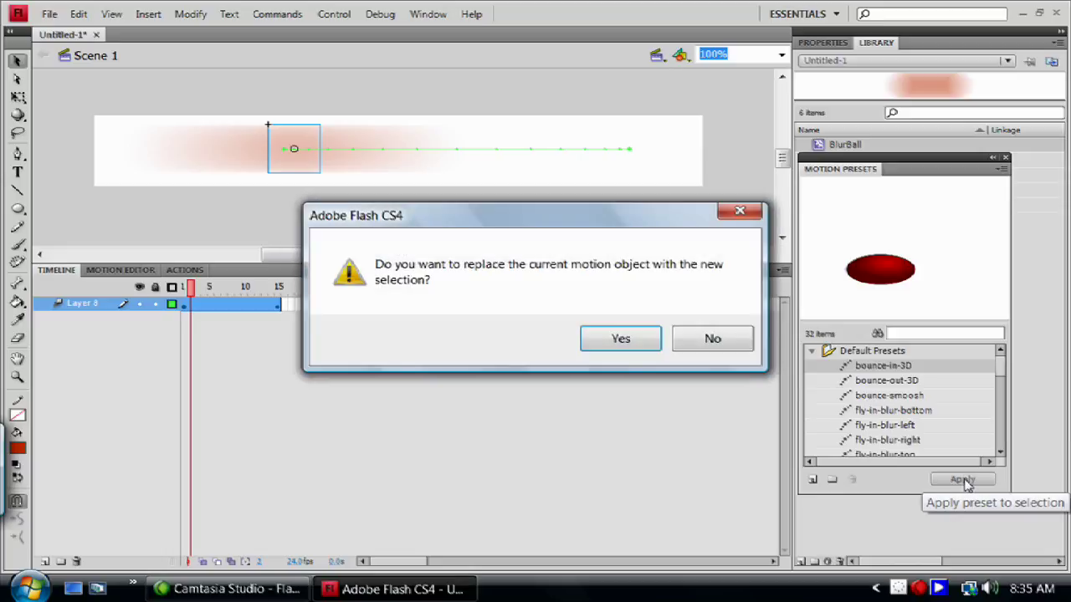